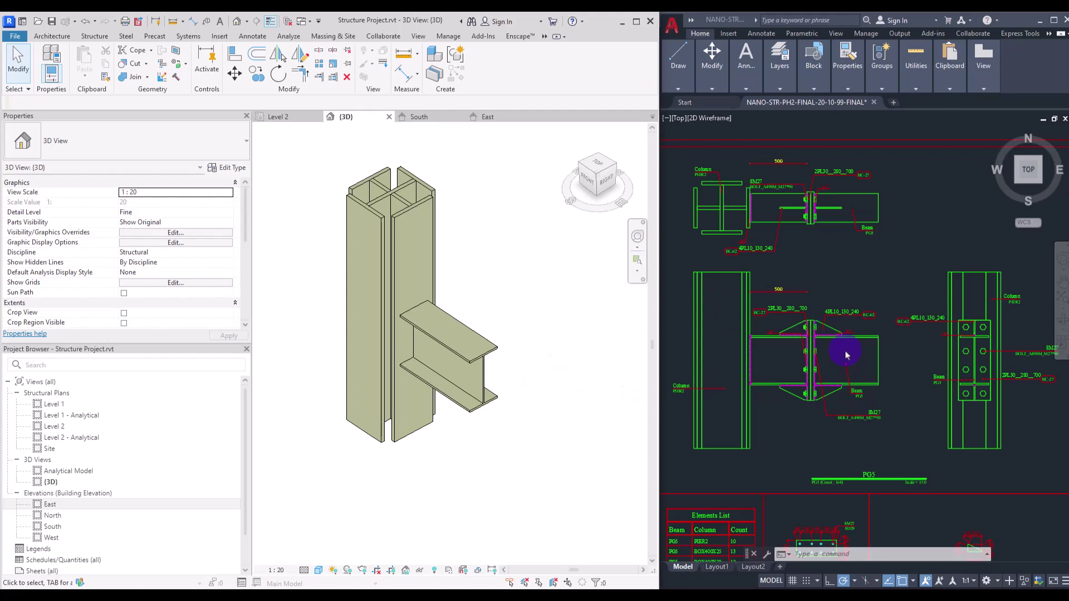
# Shorten the free end of the PG5 beam in the Level 2 plan to match the 500 mm dimension in the connection drawing
pyautogui.click(279, 117)
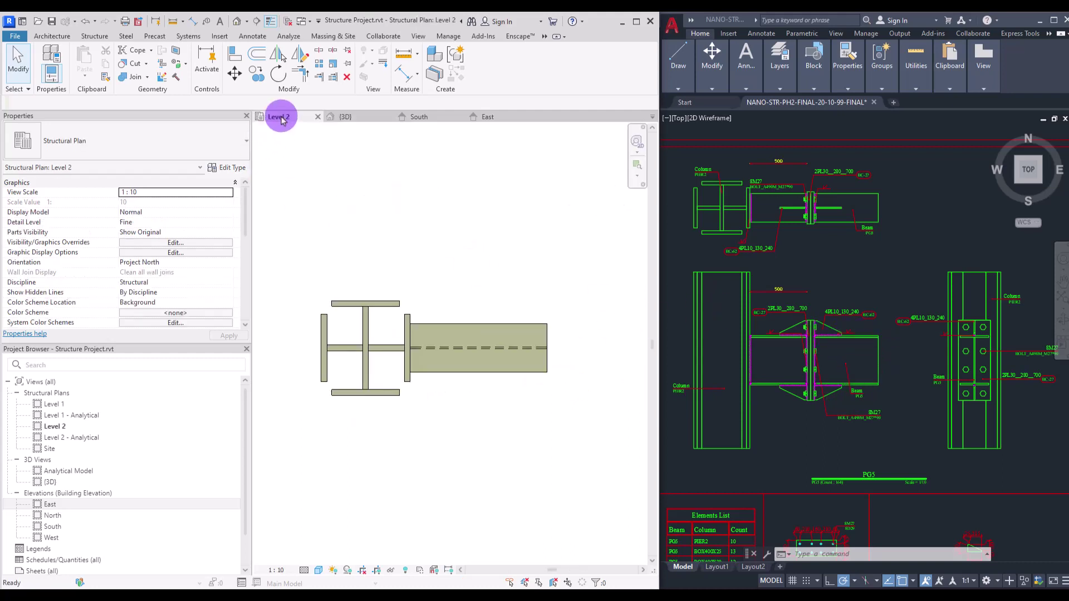
pyautogui.click(484, 327)
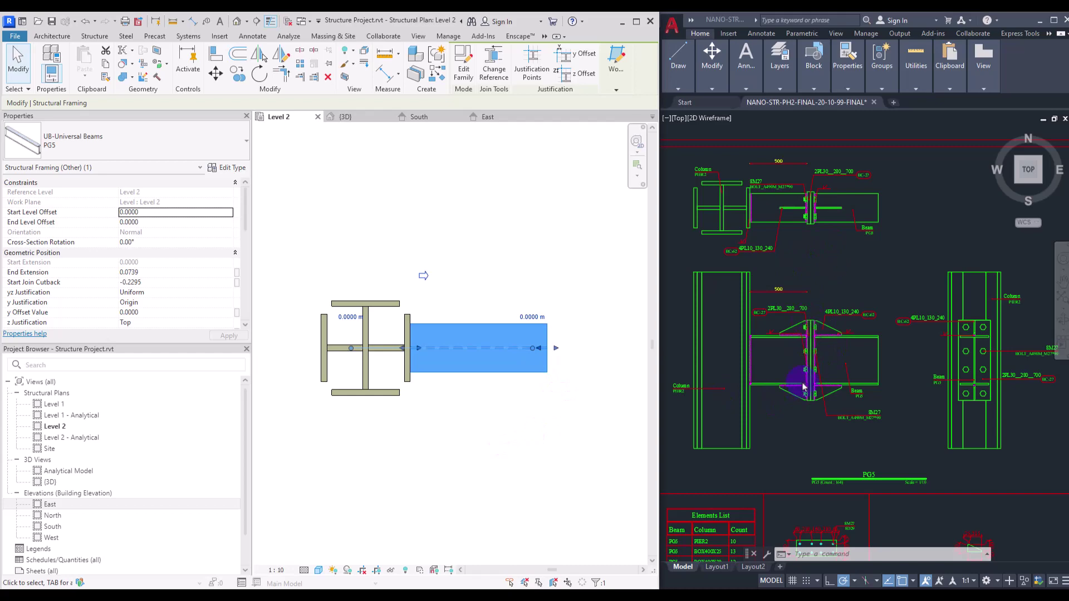
pyautogui.scroll(2, 768, 353)
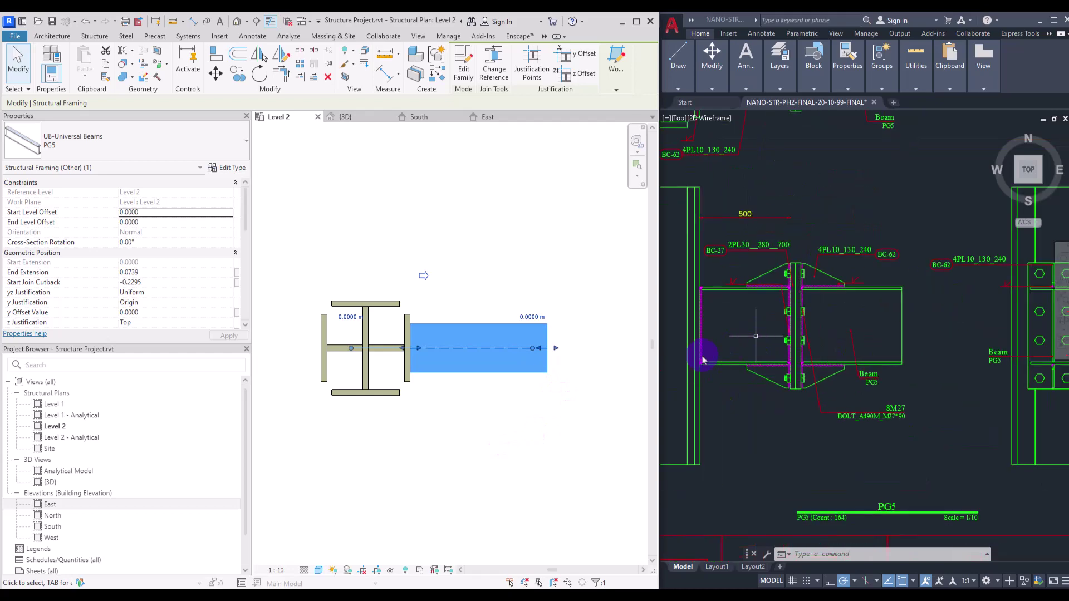
# Start a steel plate in the 3D view and set its work plane to the end face of the PG5 beam
pyautogui.click(345, 116)
pyautogui.click(126, 37)
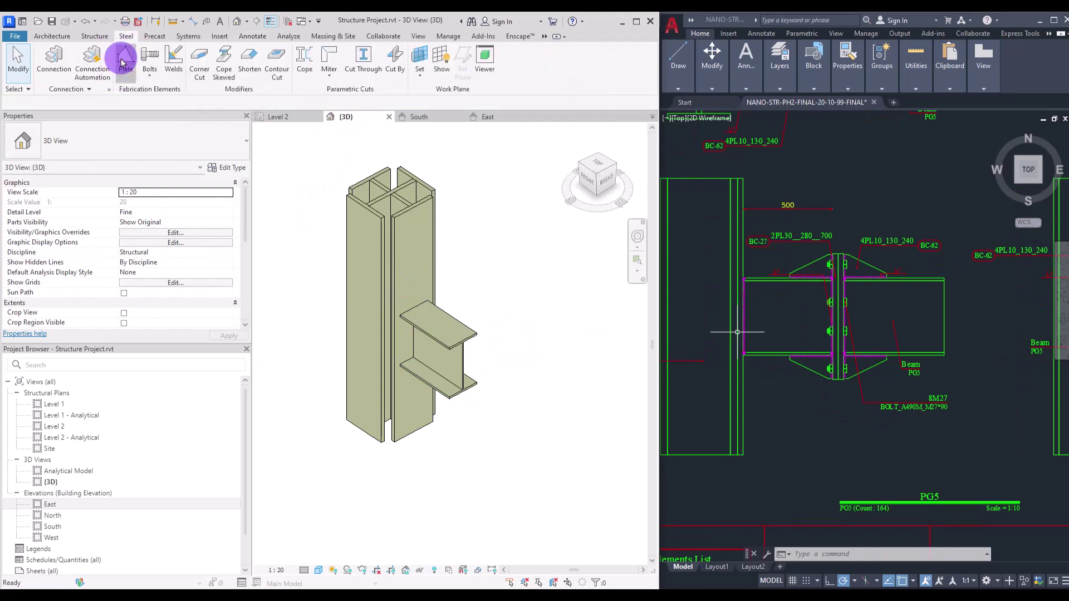
pyautogui.click(124, 60)
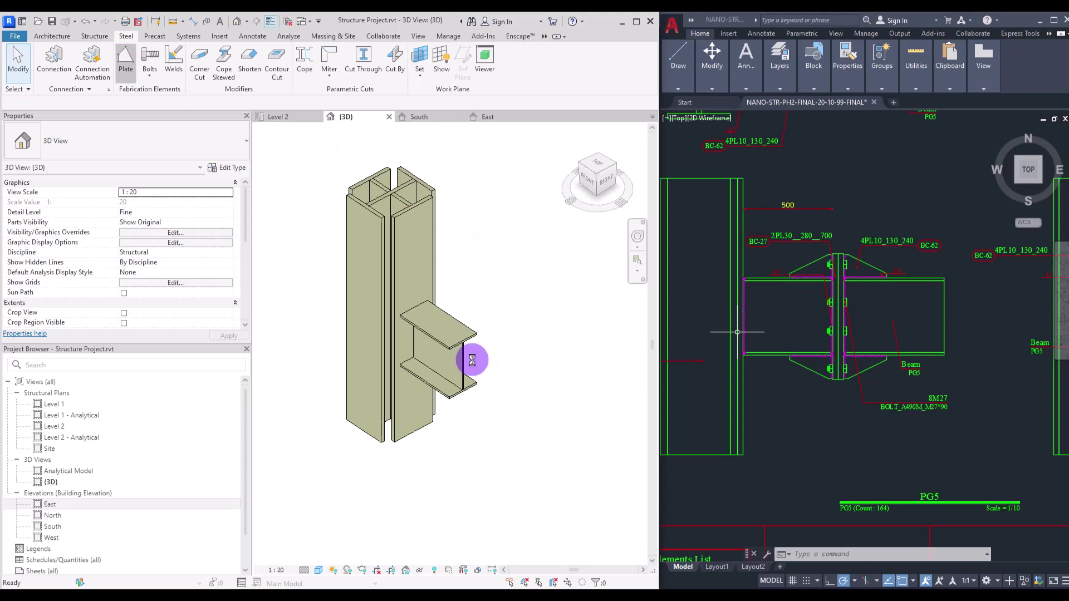
pyautogui.click(576, 72)
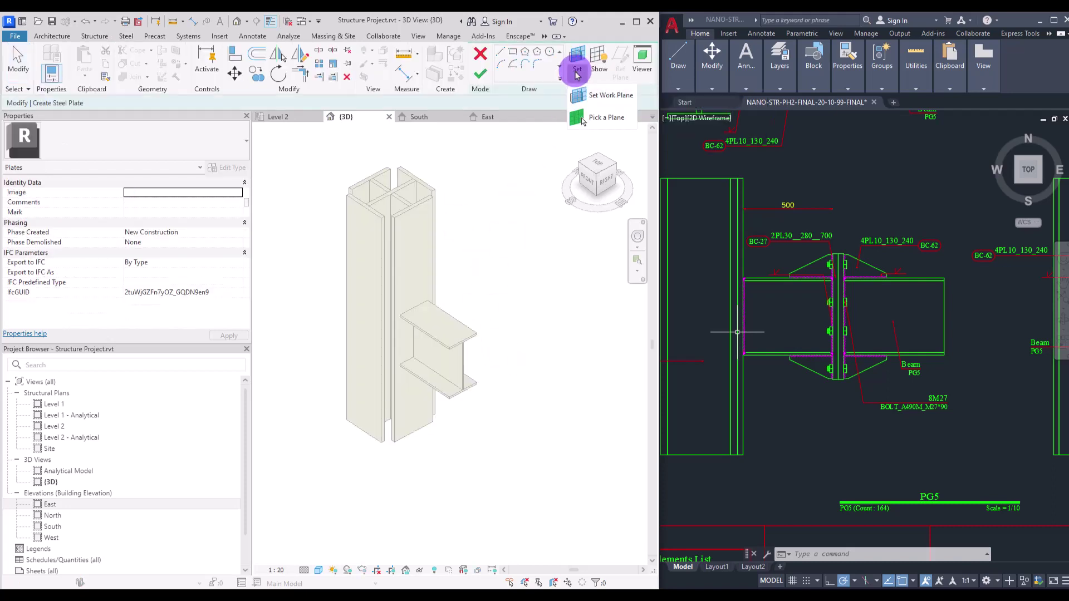
pyautogui.click(589, 119)
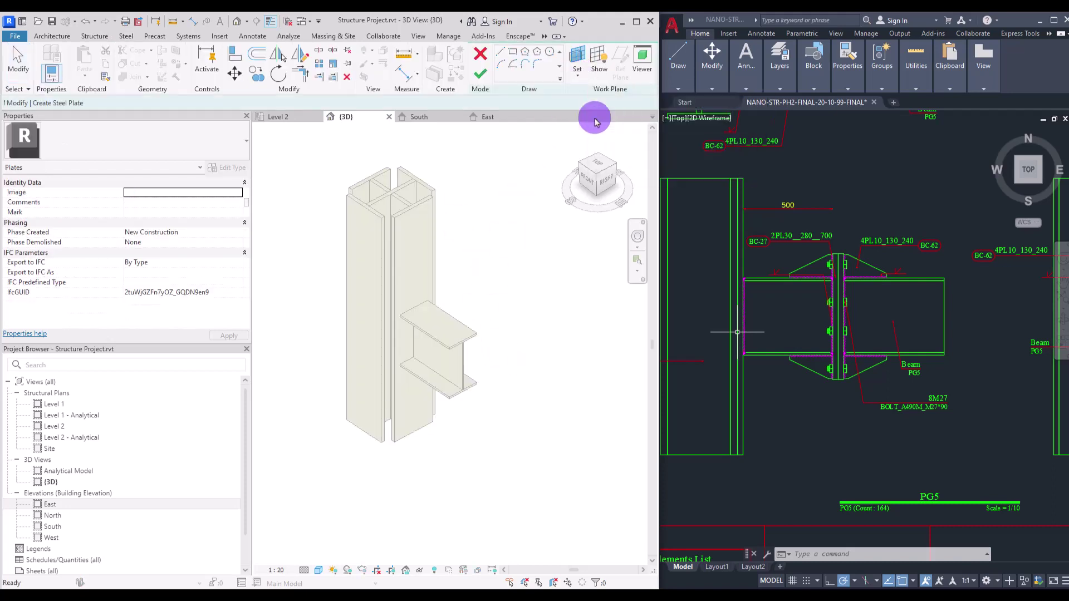
pyautogui.click(467, 388)
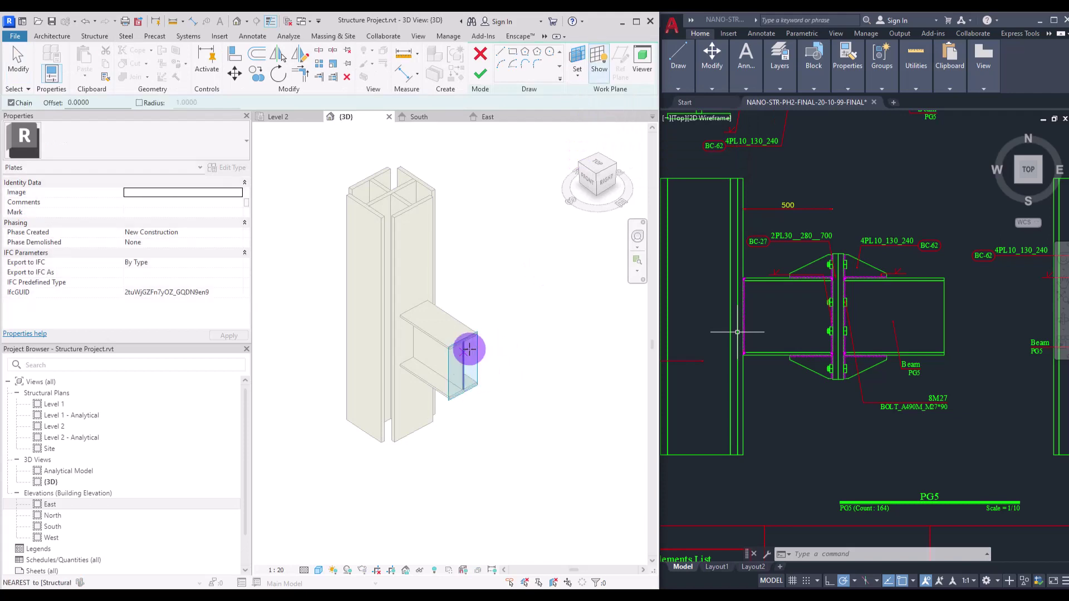
# Examine the end plate callout and the BC-27 plate detail in the AutoCAD drawing for the plate and bolt spacing dimensions
pyautogui.scroll(5, 830, 333)
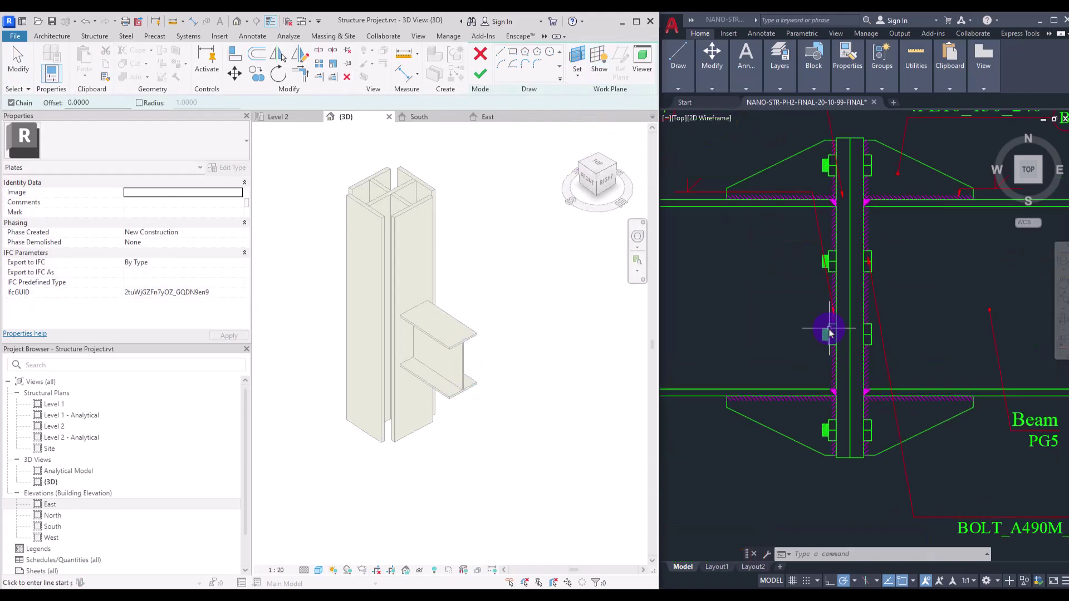
pyautogui.moveTo(857, 309)
pyautogui.mouseDown(button='middle')
pyautogui.moveTo(1014, 477)
pyautogui.moveTo(894, 406)
pyautogui.moveTo(935, 438)
pyautogui.mouseUp(button='middle')
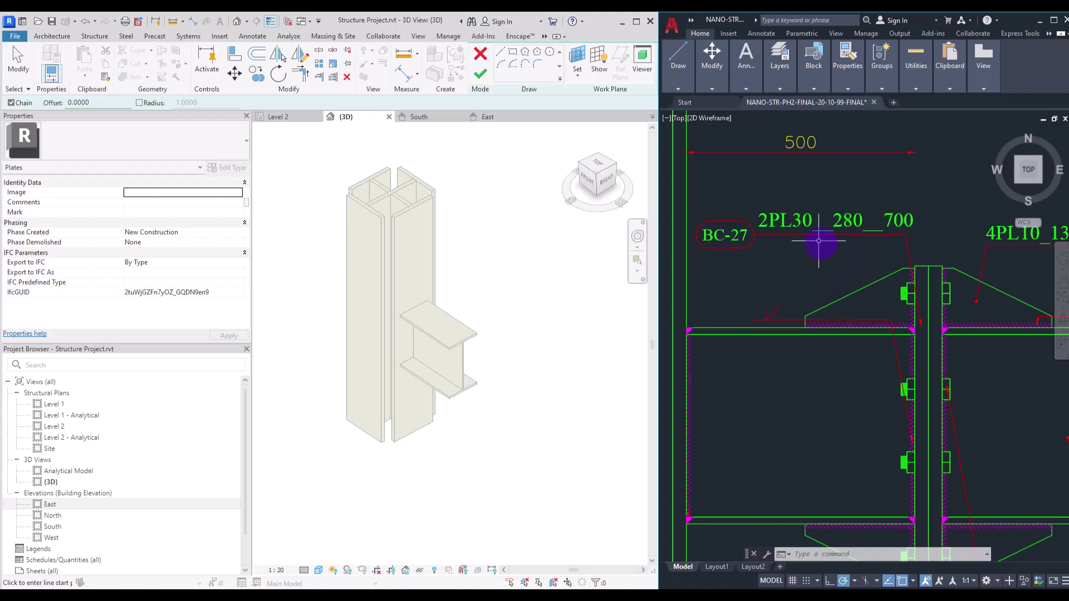
pyautogui.scroll(-1, 811, 232)
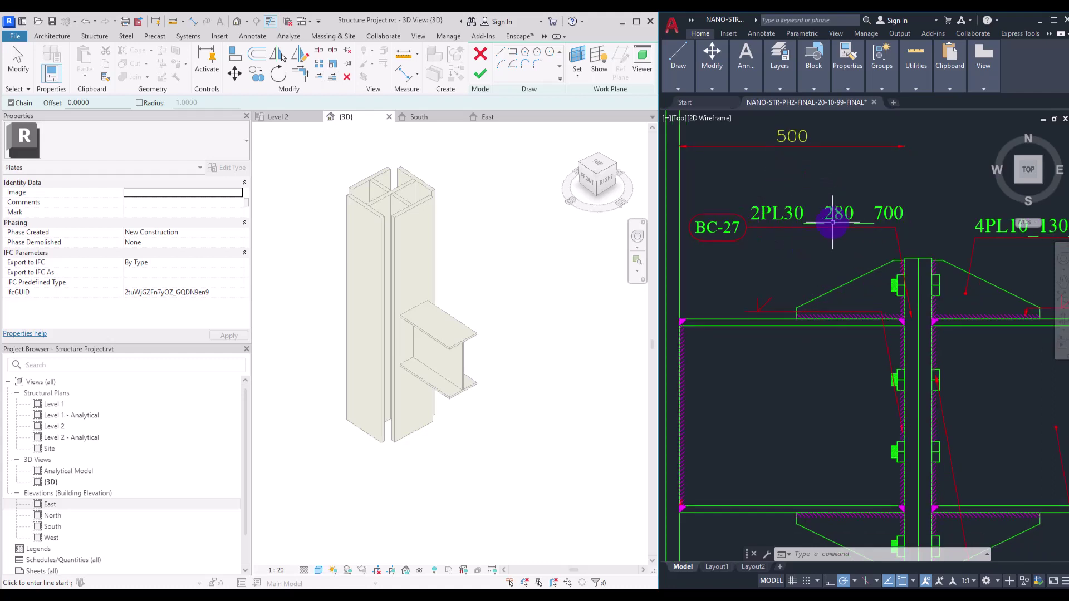
pyautogui.moveTo(812, 401); pyautogui.dragTo(841, 140, button='middle')
pyautogui.moveTo(862, 411); pyautogui.dragTo(836, 144, button='middle')
pyautogui.moveTo(818, 246); pyautogui.dragTo(782, 239, button='middle')
pyautogui.scroll(-2, 793, 240)
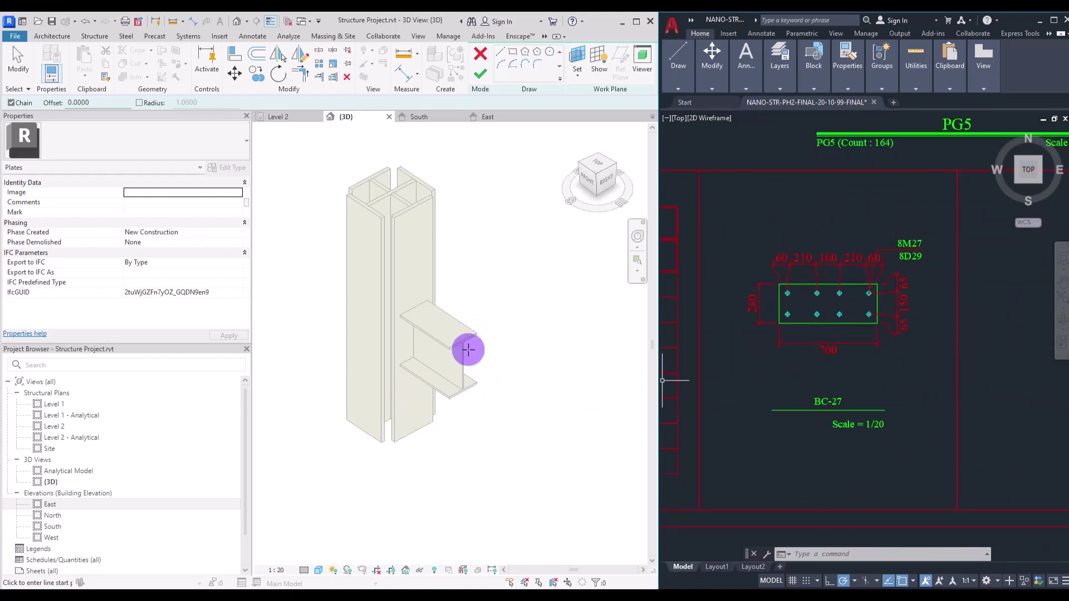
# Sketch a rectangular plate outline about 0.22 m wide and 0.66 m high beside the column, facing the beam end
pyautogui.click(607, 182)
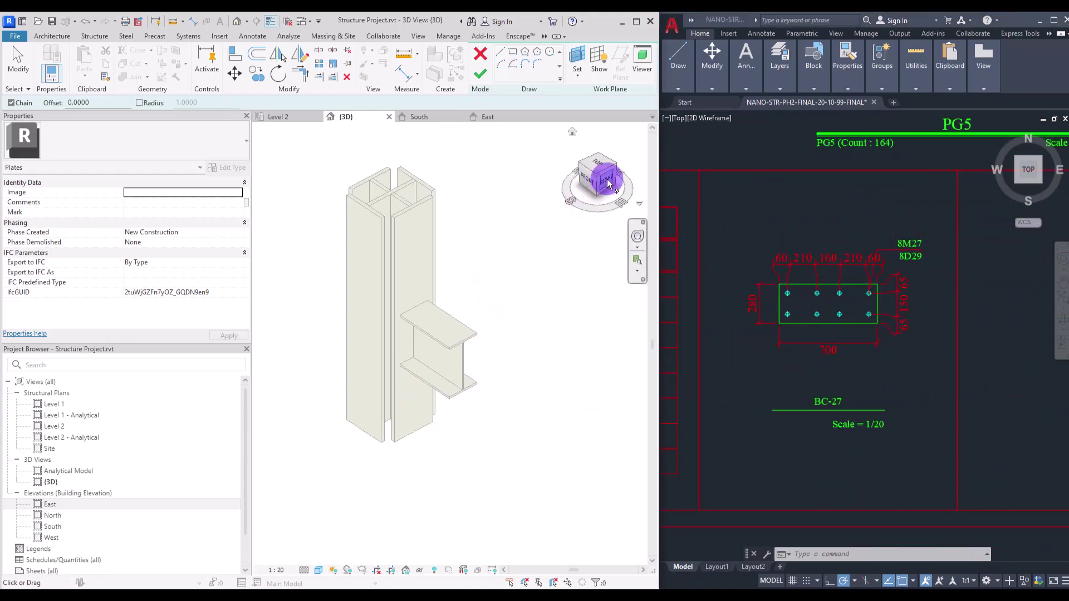
pyautogui.scroll(1, 424, 384)
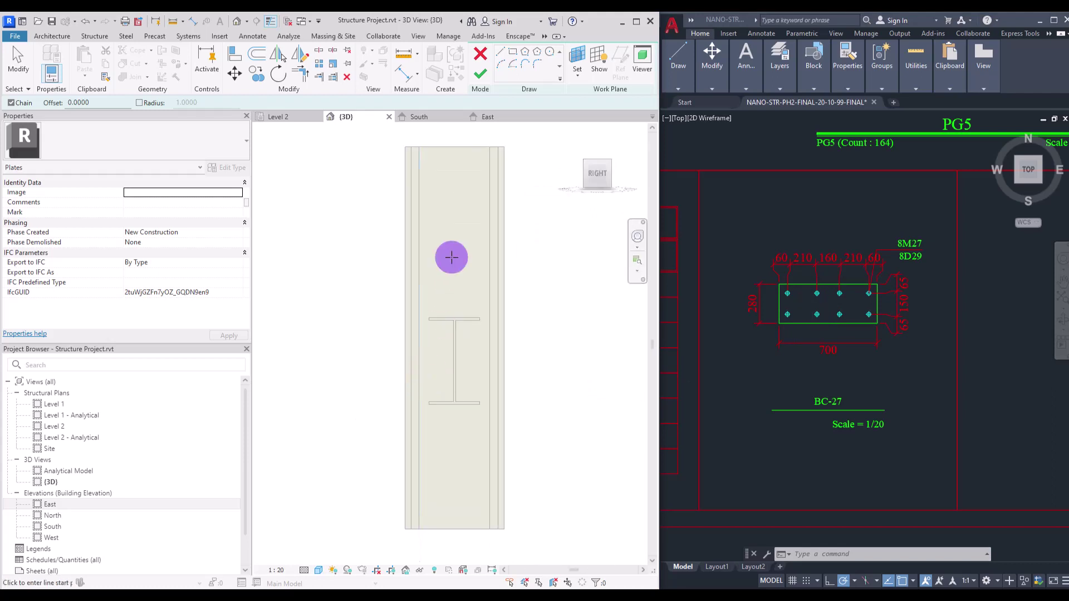
pyautogui.click(512, 52)
pyautogui.click(339, 236)
pyautogui.click(383, 368)
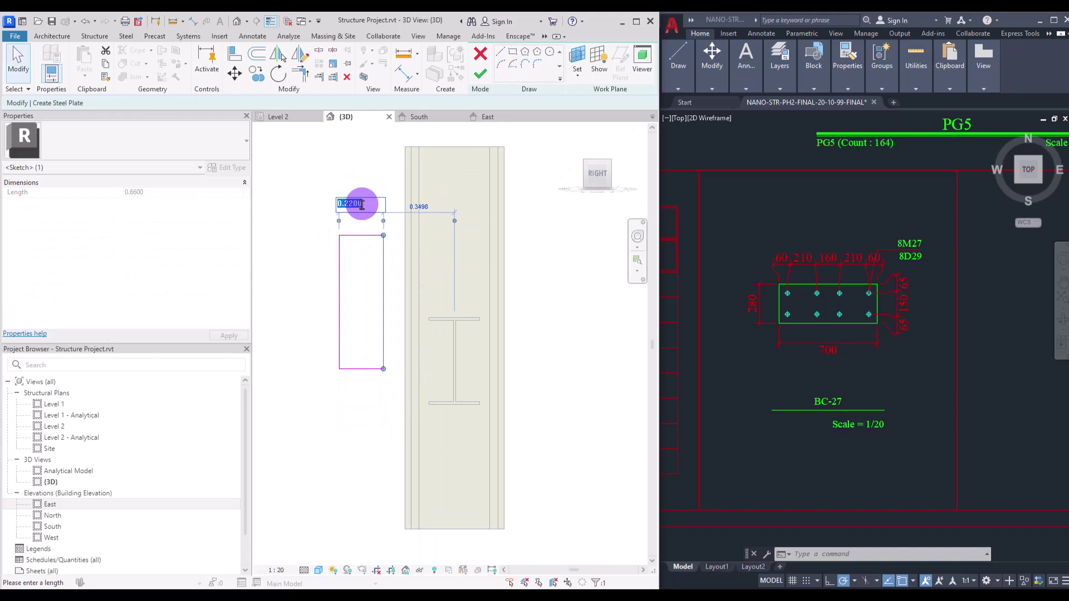
# Set the plate outline's width to 0.28 m and its height to 0.7 m
pyautogui.press('Return')
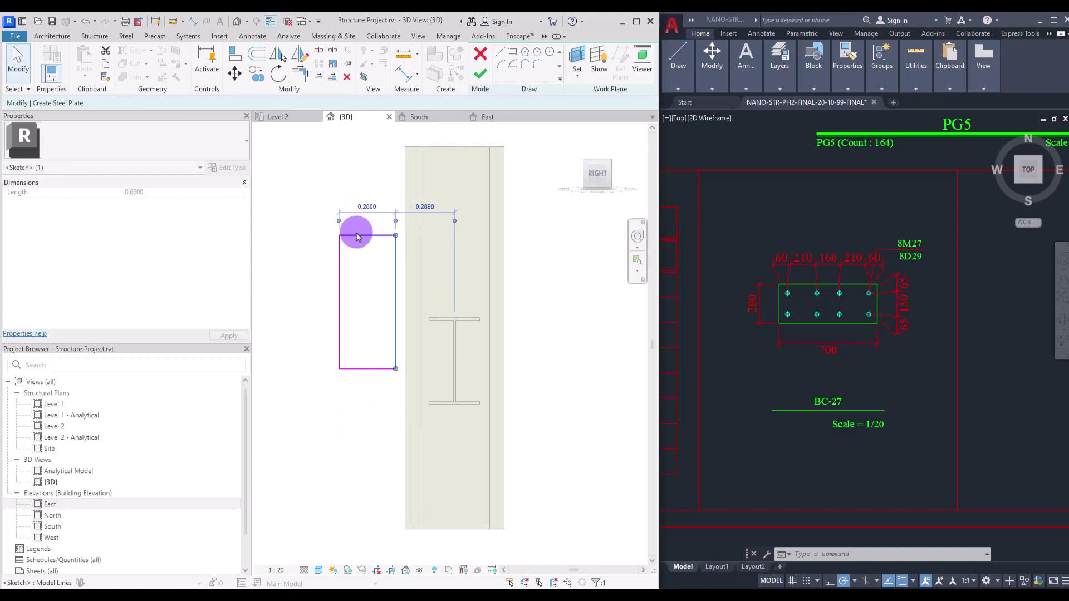
pyautogui.click(415, 302)
pyautogui.write('0.7')
pyautogui.press('Return')
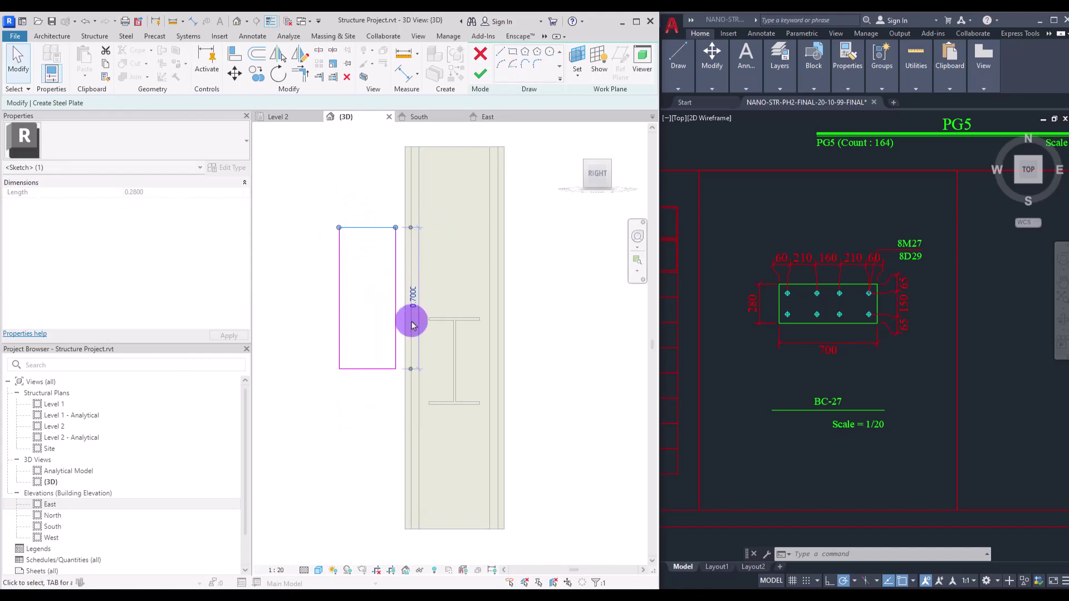
pyautogui.click(304, 256)
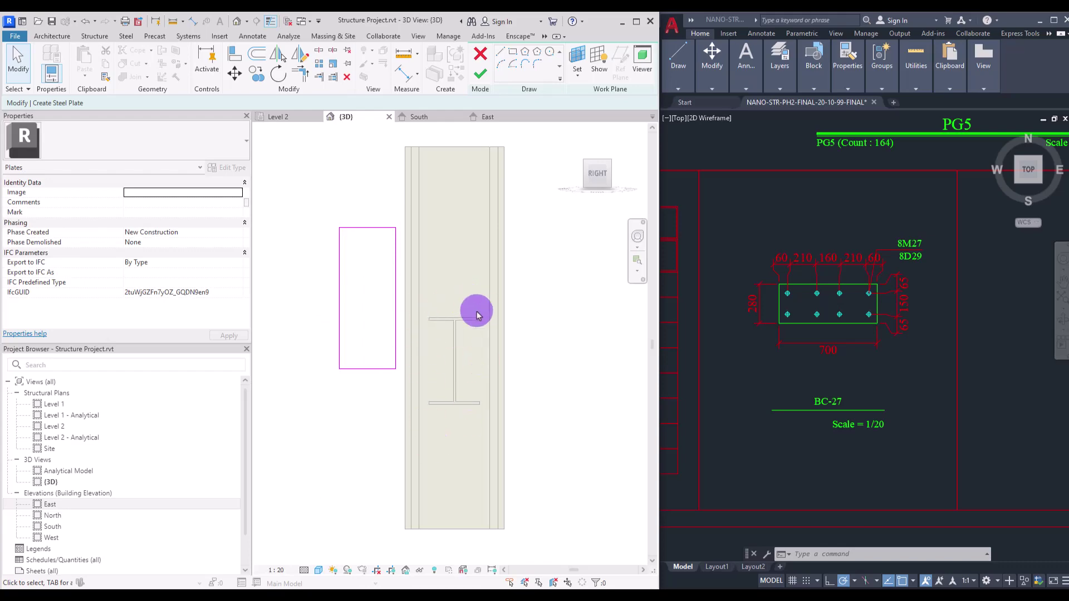
# Draw vertical and horizontal centre lines across the plate outline between the midpoints of its edges
pyautogui.click(711, 403)
pyautogui.moveTo(952, 139); pyautogui.dragTo(828, 368, button='middle')
pyautogui.moveTo(899, 121); pyautogui.dragTo(765, 309, button='middle')
pyautogui.moveTo(975, 283); pyautogui.dragTo(863, 314, button='middle')
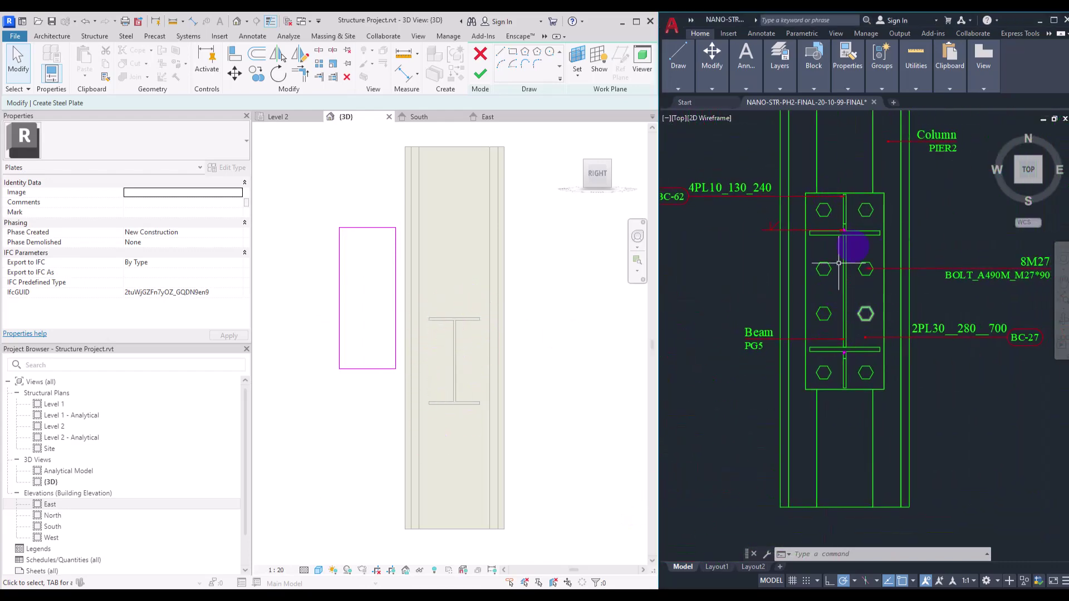
pyautogui.click(500, 51)
pyautogui.click(368, 227)
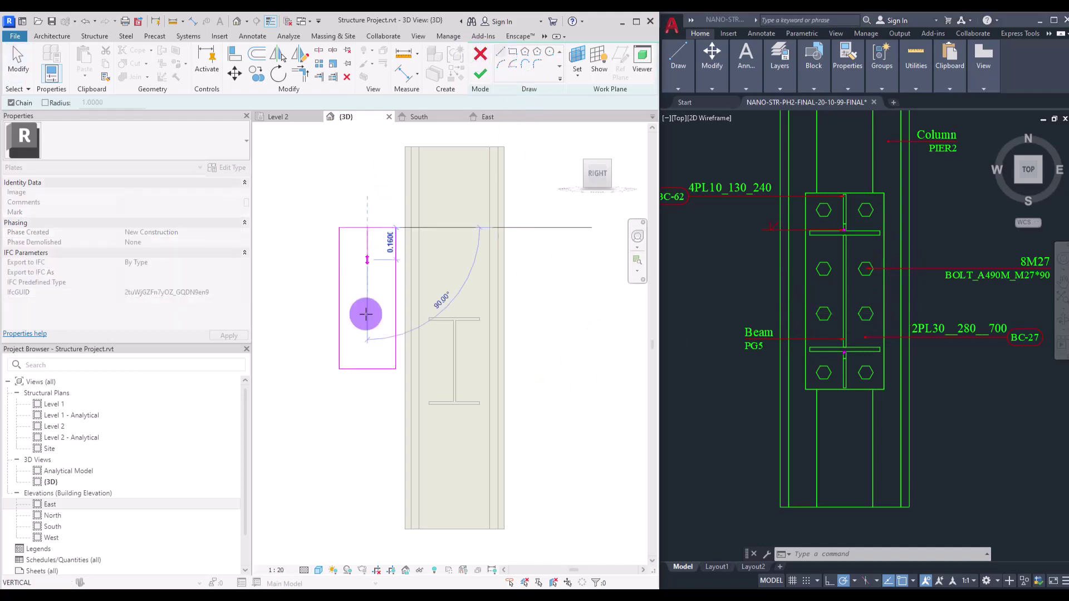
pyautogui.click(367, 370)
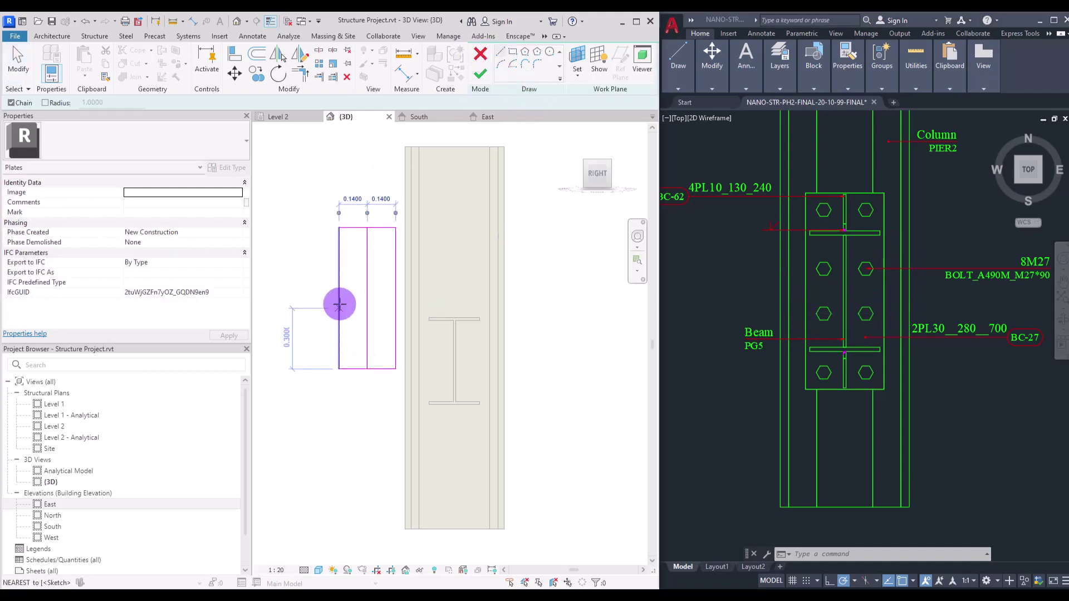
pyautogui.click(393, 299)
pyautogui.press('Escape')
pyautogui.press('Escape')
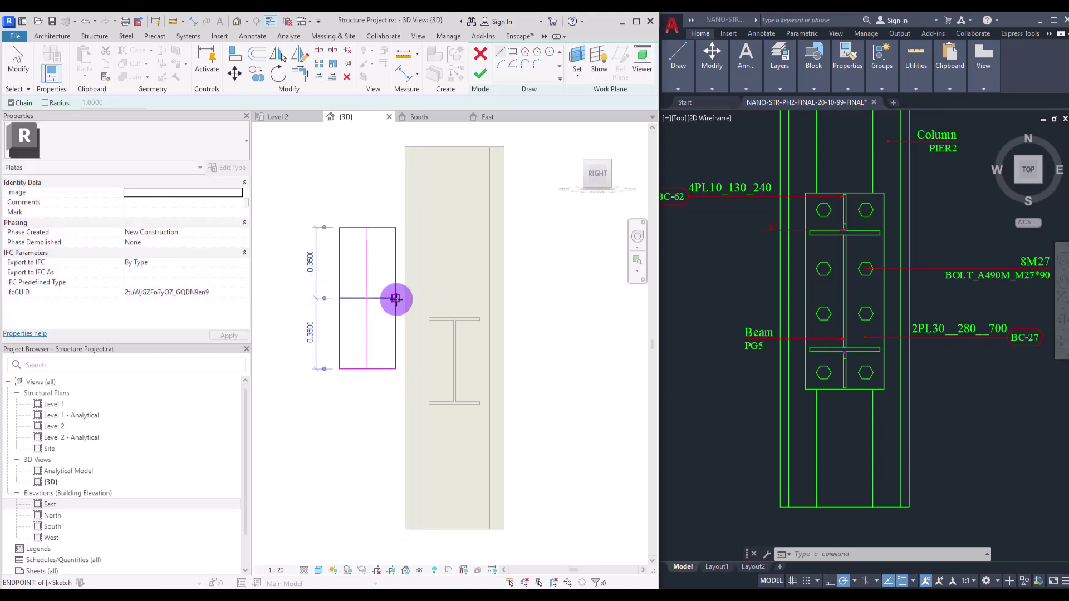
# Move the plate outline with its centre lines so that their intersection sits on the middle of the beam web
pyautogui.moveTo(321, 211); pyautogui.dragTo(400, 382)
pyautogui.scroll(3, 346, 318)
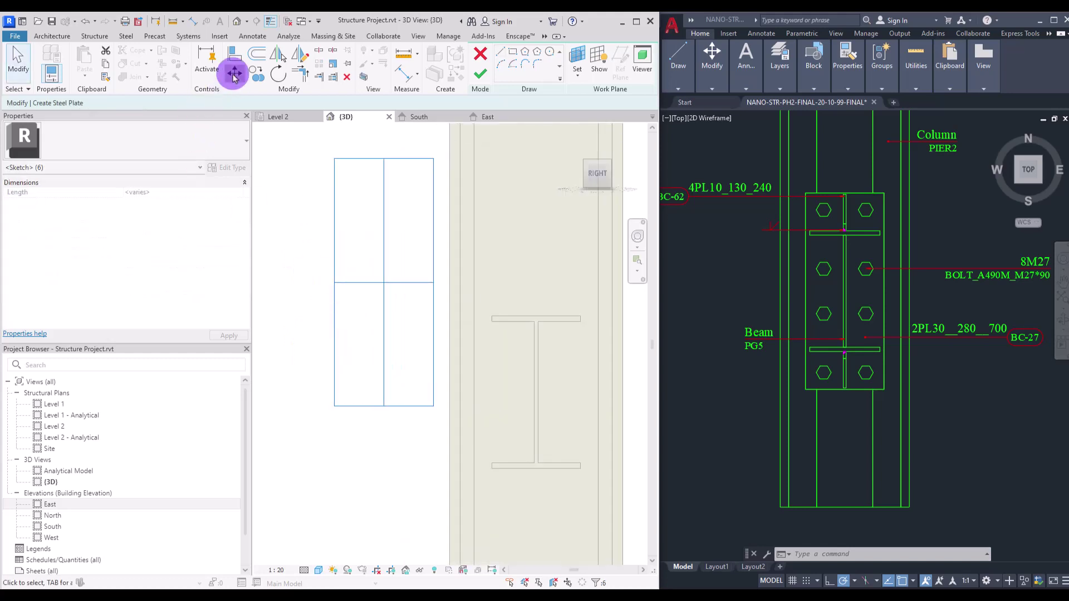
pyautogui.click(234, 73)
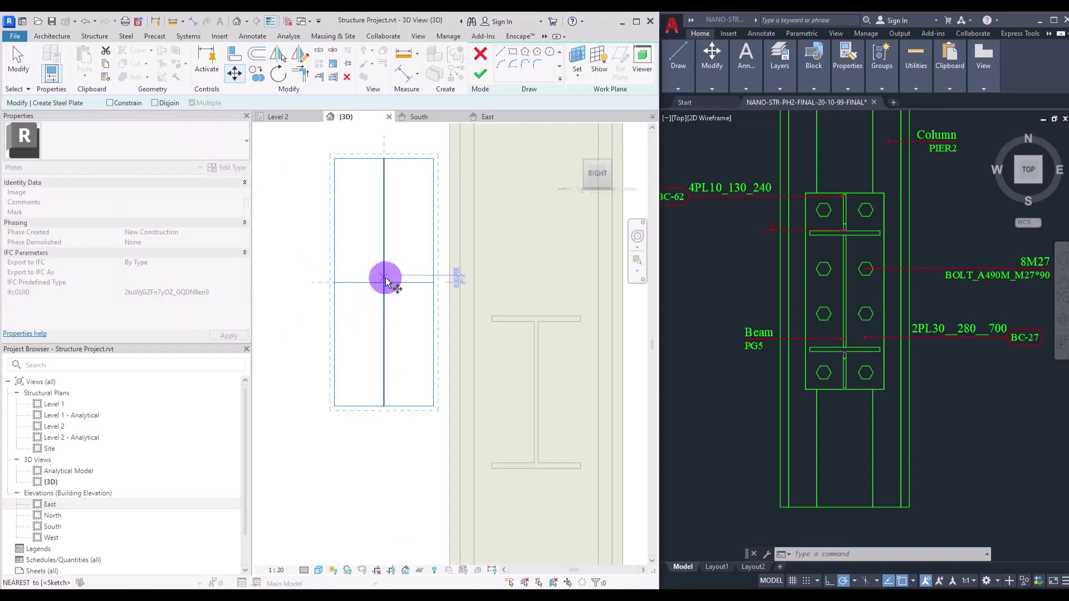
pyautogui.scroll(4, 535, 394)
pyautogui.click(536, 389)
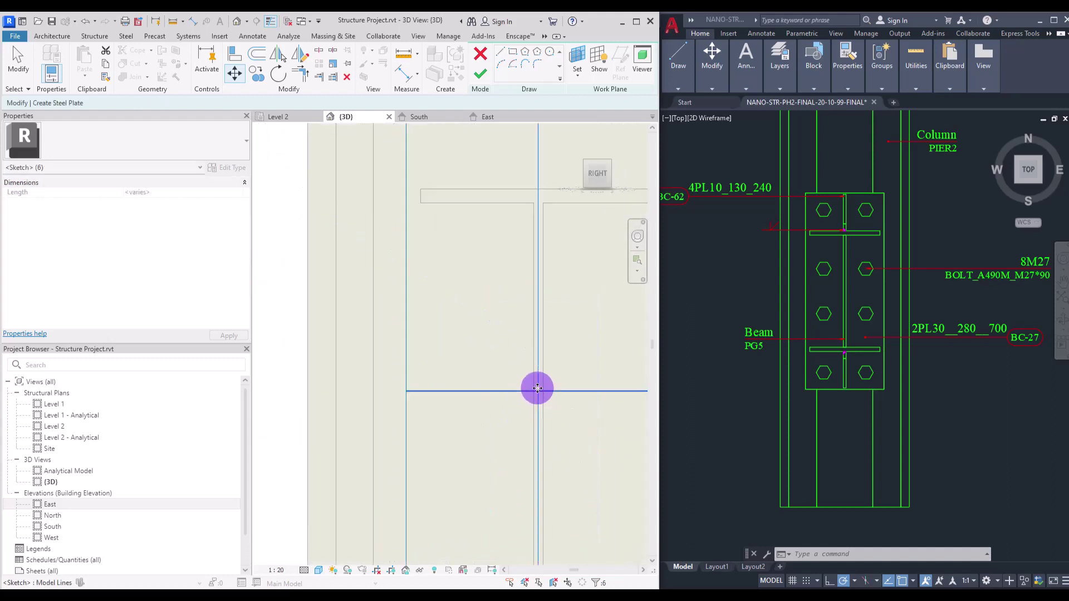
# Delete the two centre lines from the plate outline and finish the plate sketch
pyautogui.click(467, 326)
pyautogui.scroll(-4, 475, 306)
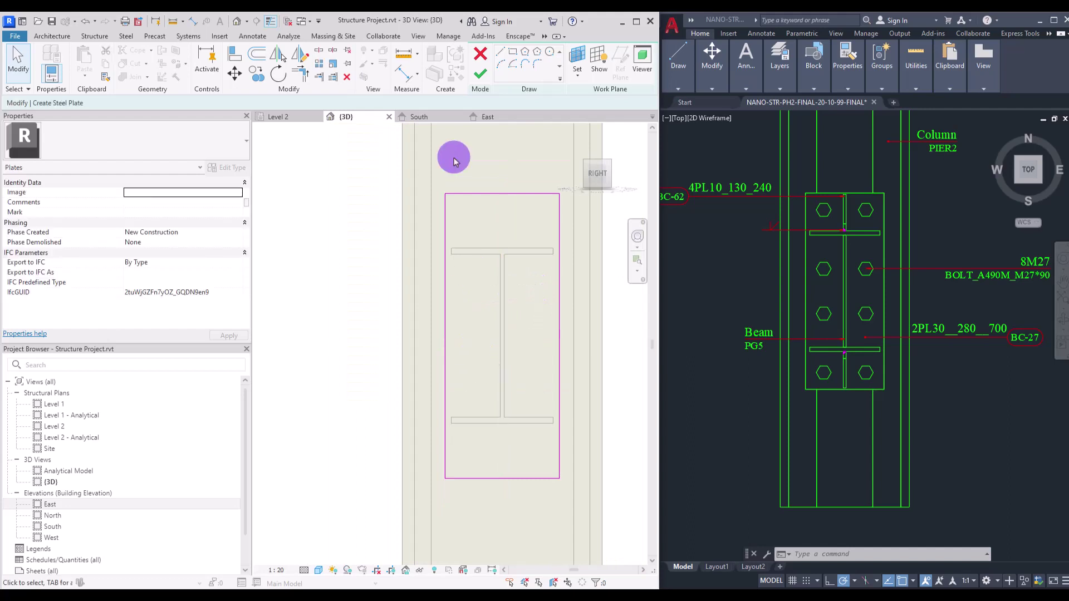
pyautogui.click(482, 77)
# Set the thickness of the new beam end plate to 0.03 m
pyautogui.click(150, 212)
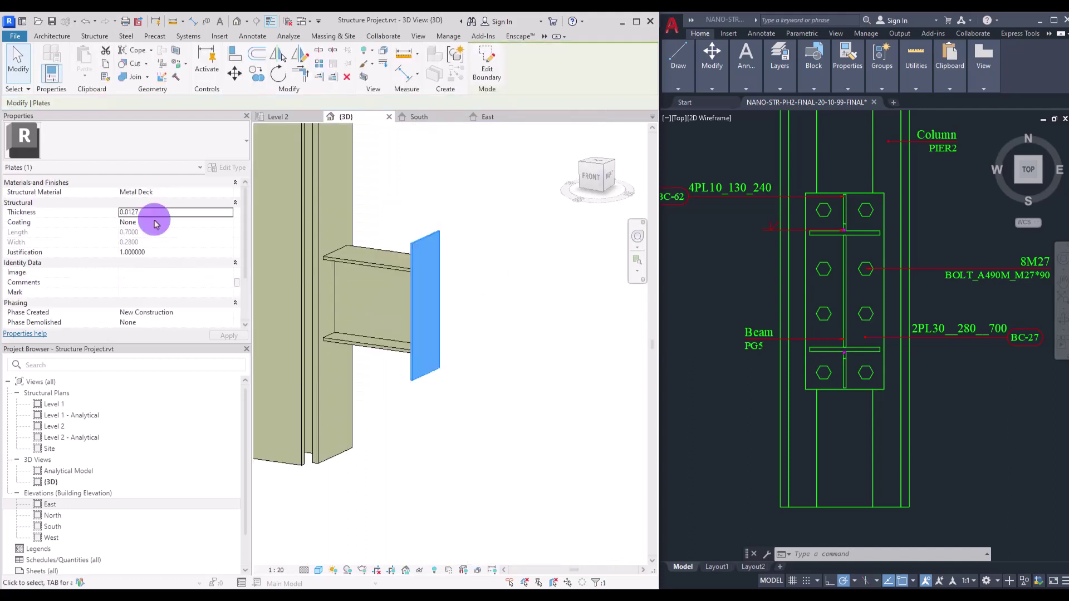
pyautogui.click(126, 213)
pyautogui.moveTo(127, 212); pyautogui.dragTo(181, 210)
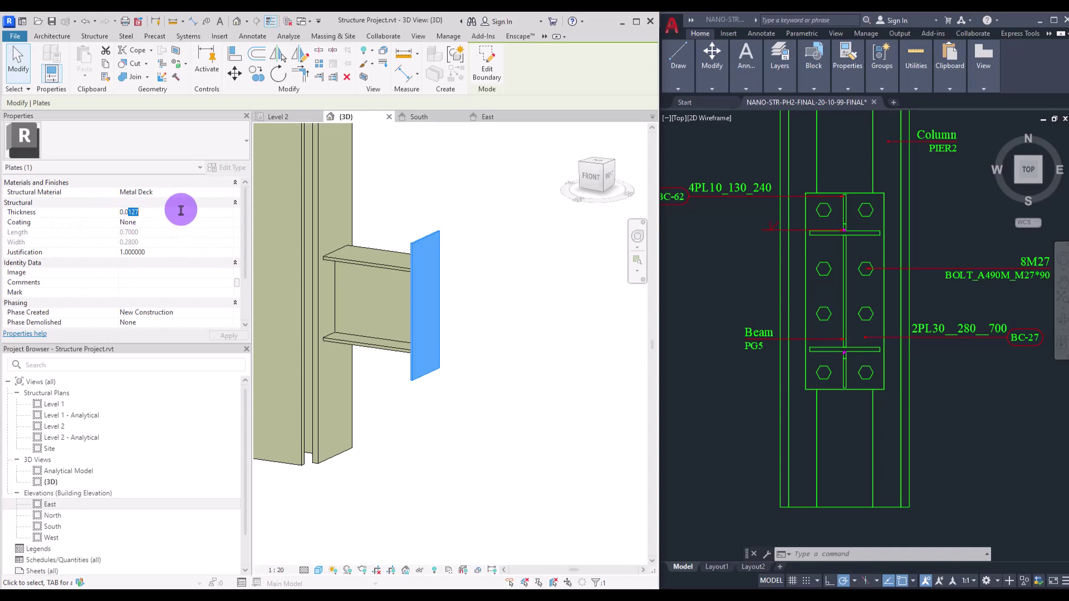
pyautogui.click(423, 453)
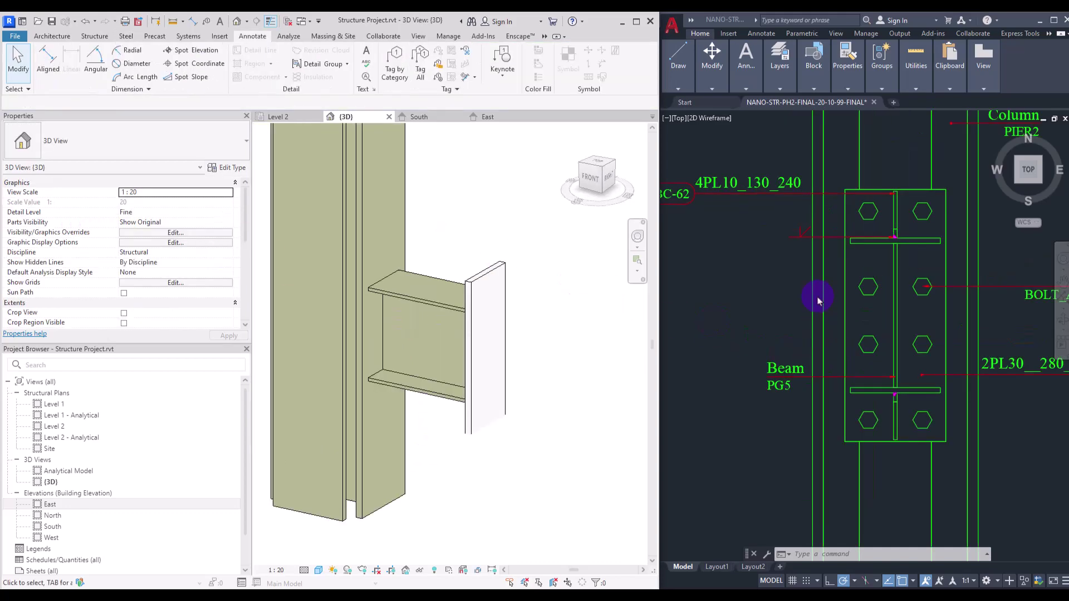
# Copy the 0.03 m beam end plate in the Level 2 plan so the second plate sits flush against its outer face
pyautogui.click(819, 301)
pyautogui.moveTo(784, 289); pyautogui.dragTo(982, 466, button='middle')
pyautogui.moveTo(701, 223); pyautogui.dragTo(991, 524, button='middle')
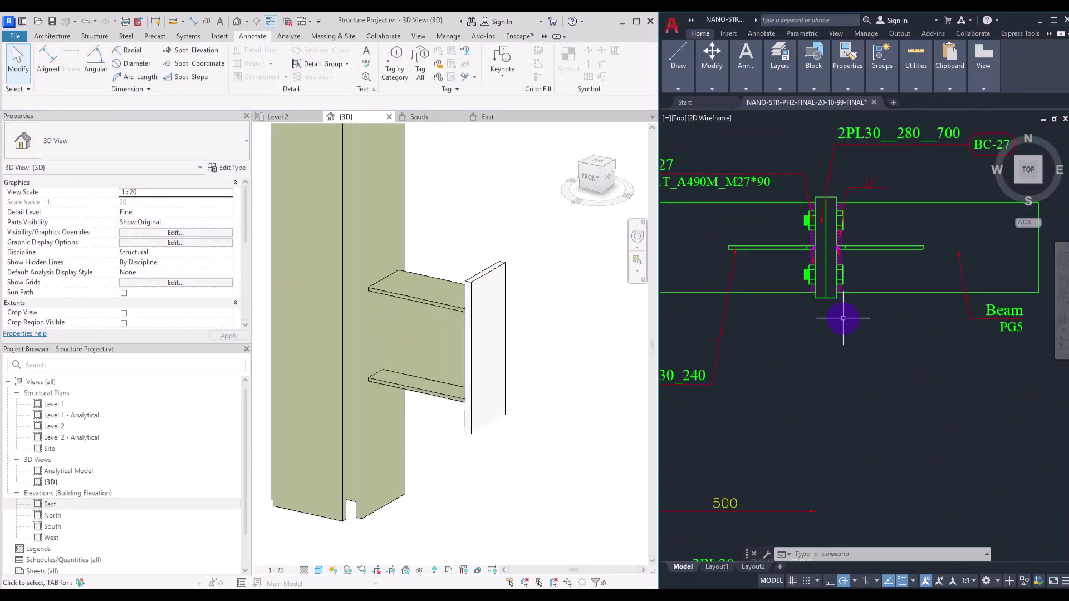
pyautogui.moveTo(843, 318); pyautogui.dragTo(836, 332, button='middle')
pyautogui.scroll(2, 823, 231)
pyautogui.scroll(-2, 816, 232)
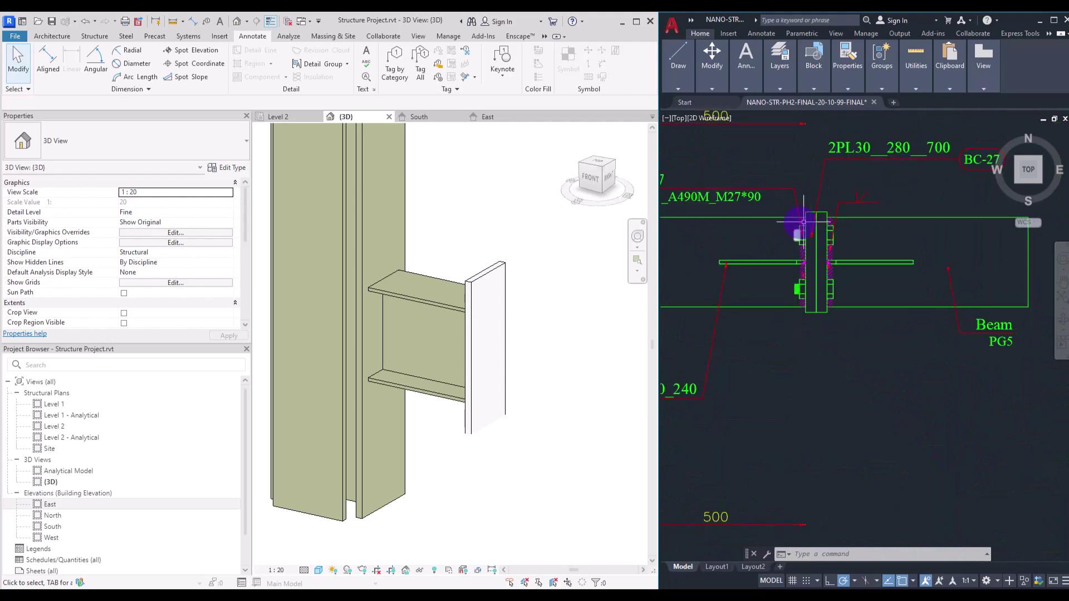
pyautogui.click(279, 116)
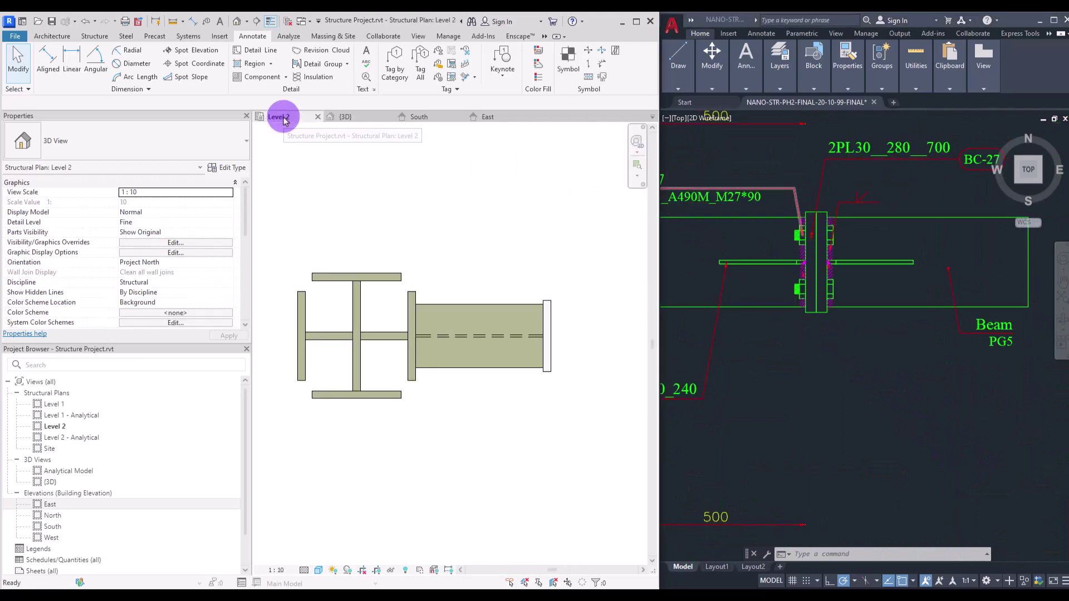
pyautogui.moveTo(558, 319); pyautogui.dragTo(465, 294, button='middle')
pyautogui.click(461, 296)
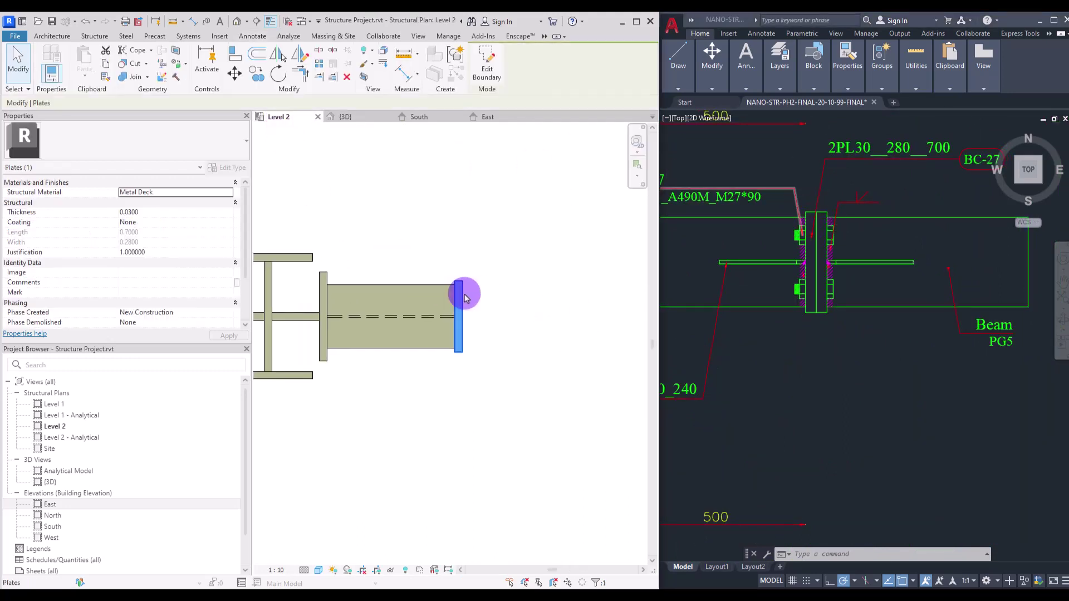
pyautogui.scroll(1, 460, 297)
pyautogui.scroll(1, 460, 297)
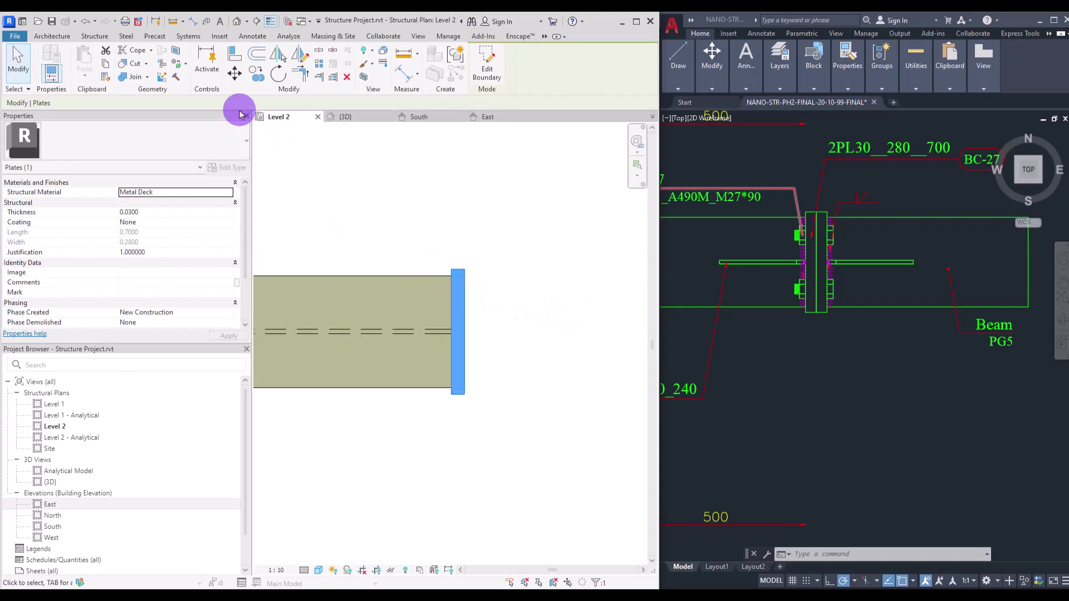
pyautogui.click(258, 74)
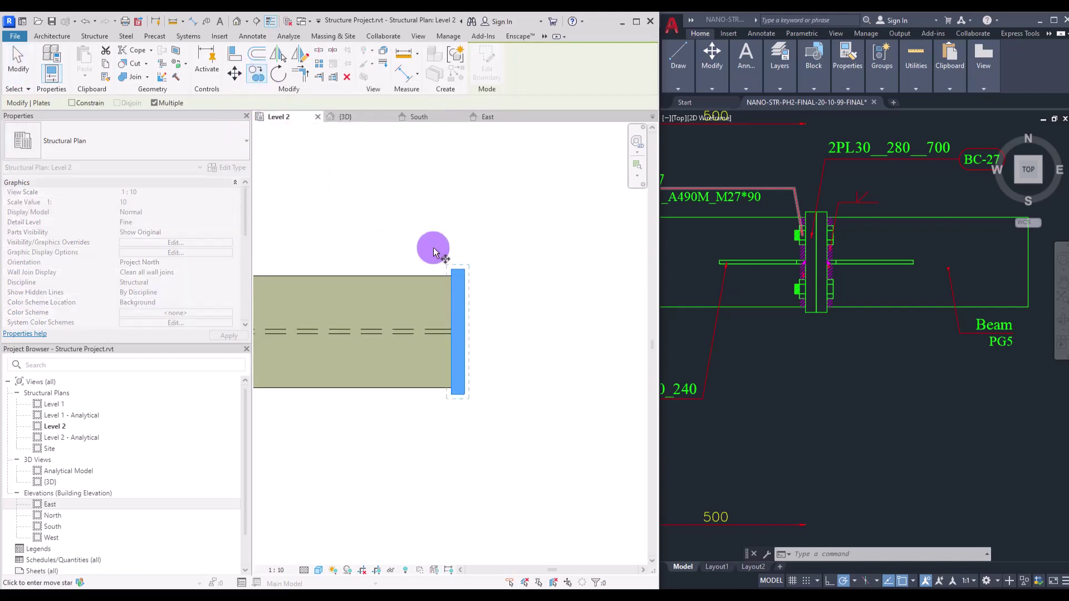
pyautogui.click(465, 269)
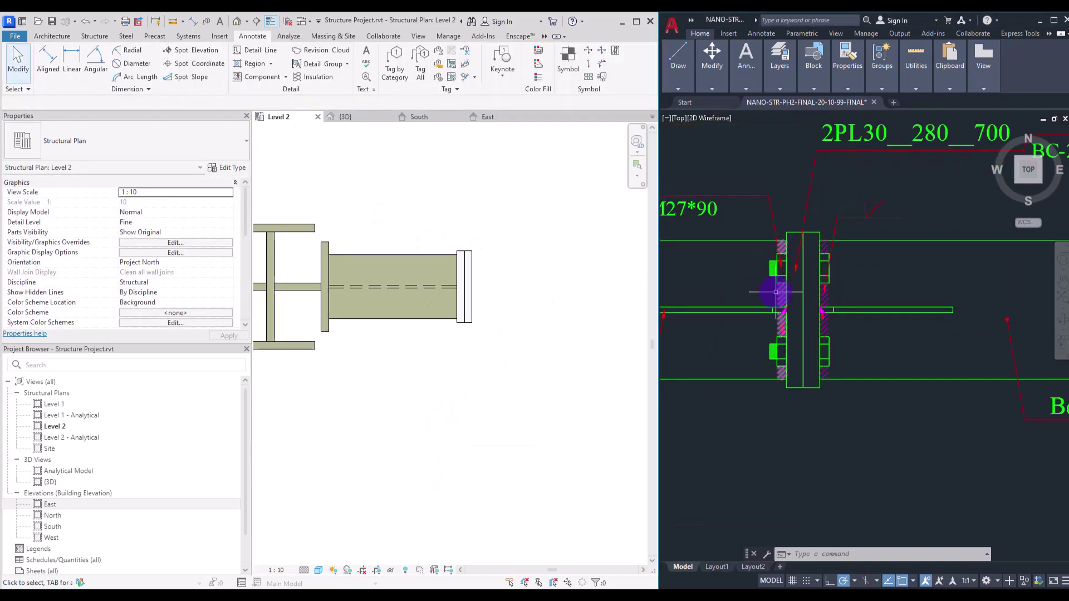
# Consult the BC-27 plate detail in AutoCAD and start a bolt pattern on the outer end plate's face in Revit
pyautogui.moveTo(775, 295)
pyautogui.mouseDown(button='middle')
pyautogui.moveTo(913, 310)
pyautogui.moveTo(866, 411)
pyautogui.moveTo(882, 137)
pyautogui.mouseUp(button='middle')
pyautogui.moveTo(814, 479); pyautogui.dragTo(817, 214, button='middle')
pyautogui.moveTo(797, 379)
pyautogui.mouseDown(button='middle')
pyautogui.moveTo(778, 150)
pyautogui.moveTo(749, 125)
pyautogui.mouseUp(button='middle')
pyautogui.scroll(-5, 808, 295)
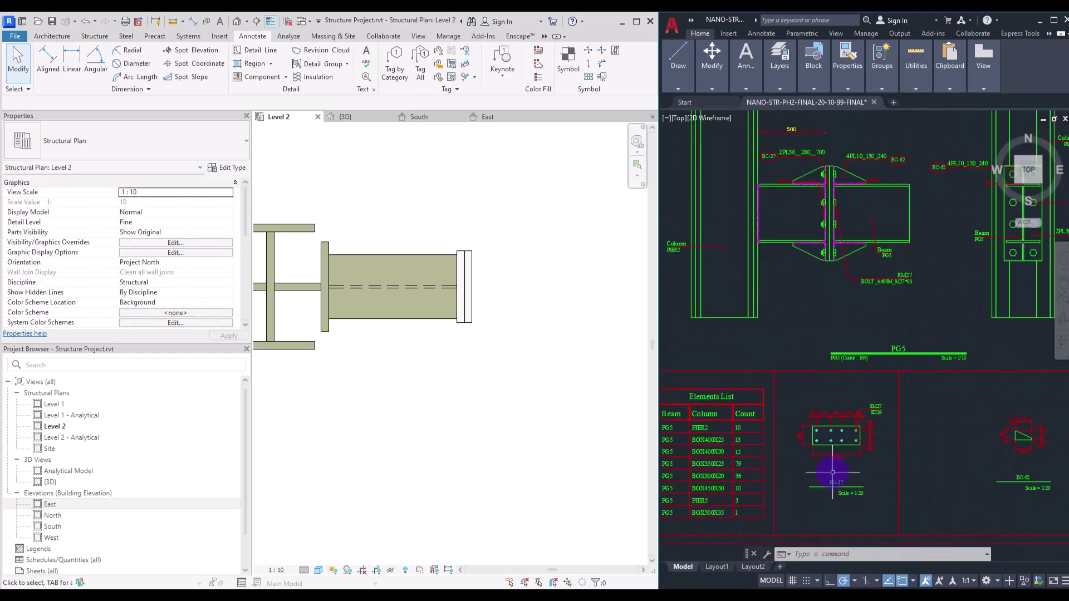
pyautogui.scroll(5, 832, 472)
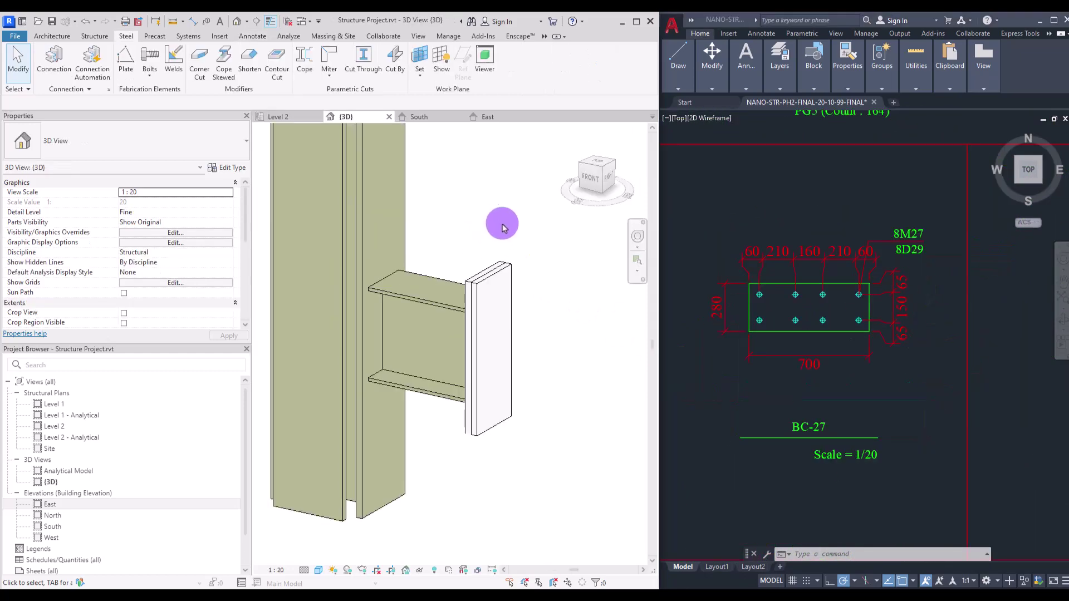
pyautogui.click(151, 57)
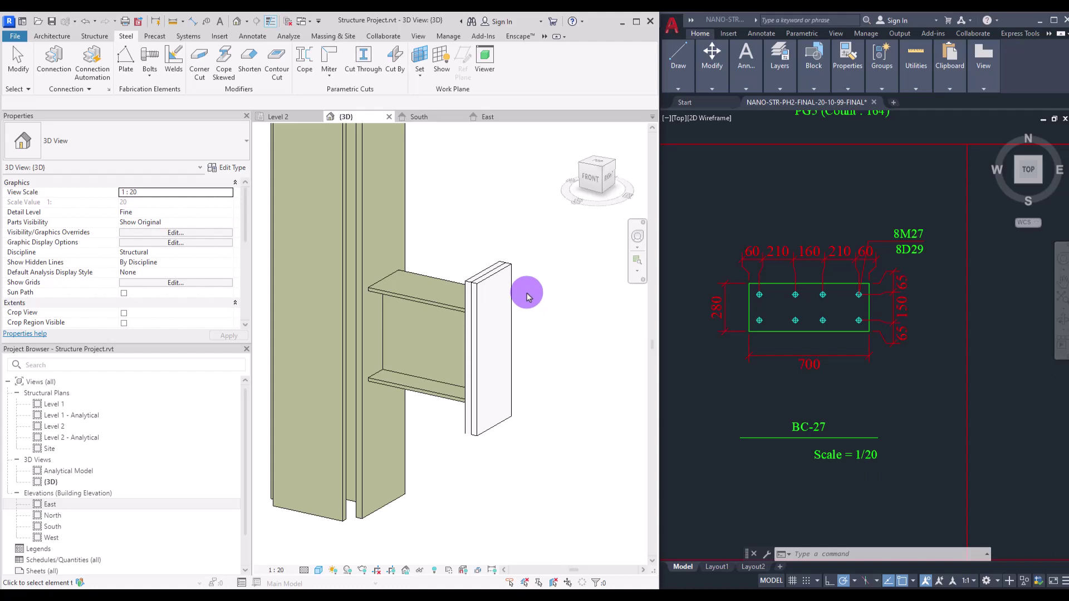
pyautogui.click(508, 295)
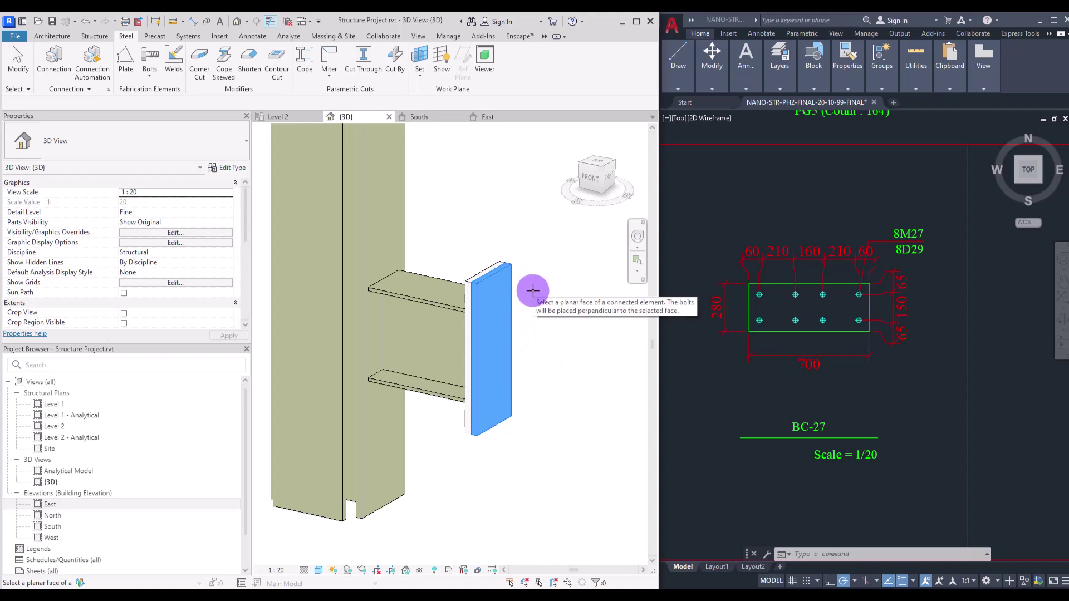
pyautogui.click(484, 259)
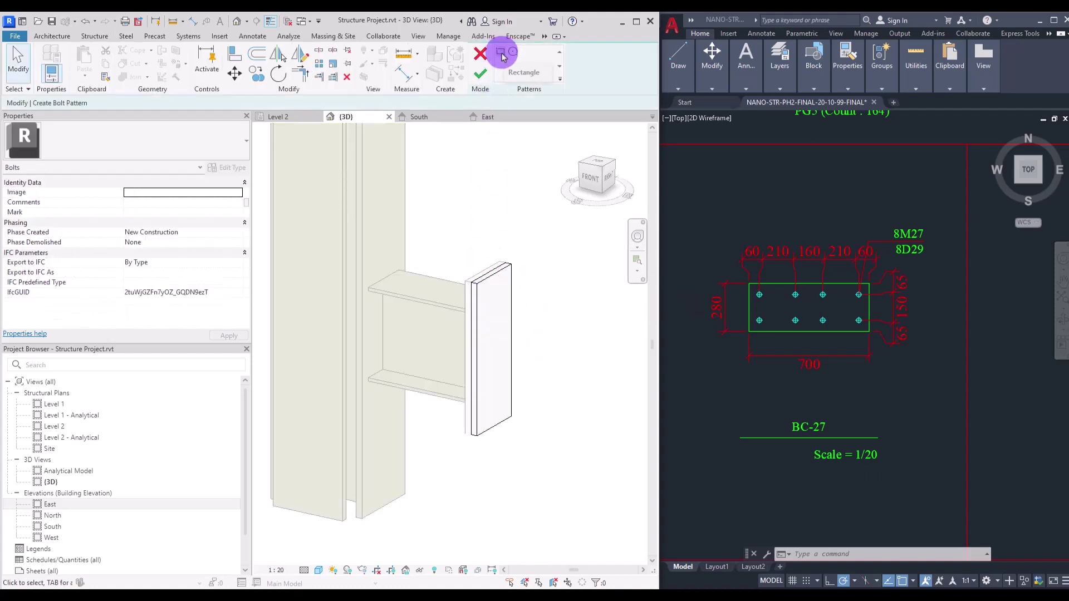
# Sketch a rectangular bolt pattern about 0.20 m wide and 0.62 m high inside the end plate outline, viewed from the right
pyautogui.click(501, 53)
pyautogui.click(604, 177)
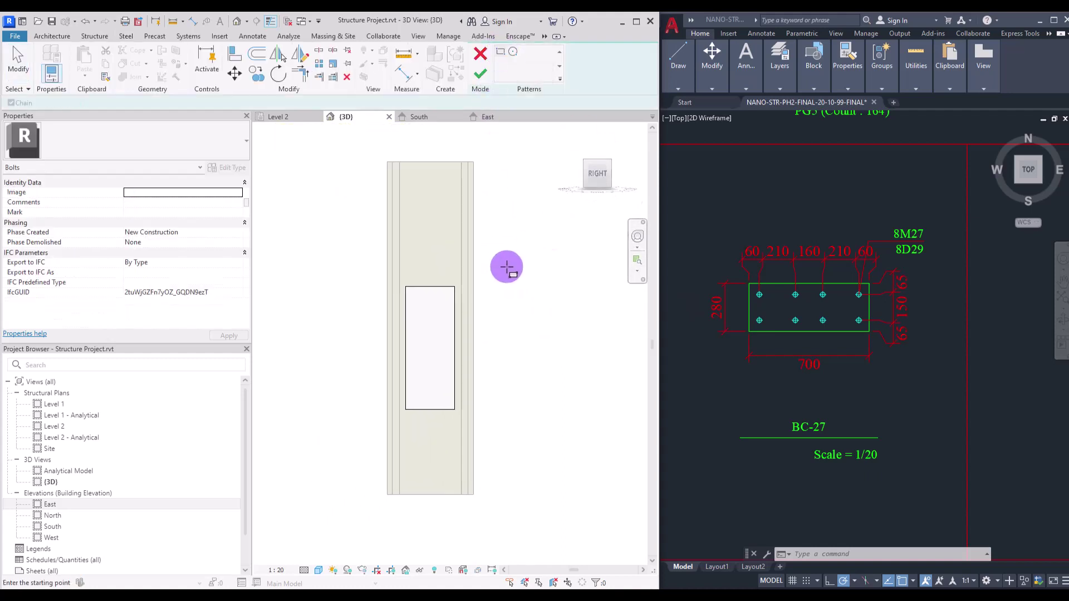
pyautogui.scroll(3, 438, 426)
pyautogui.click(428, 193)
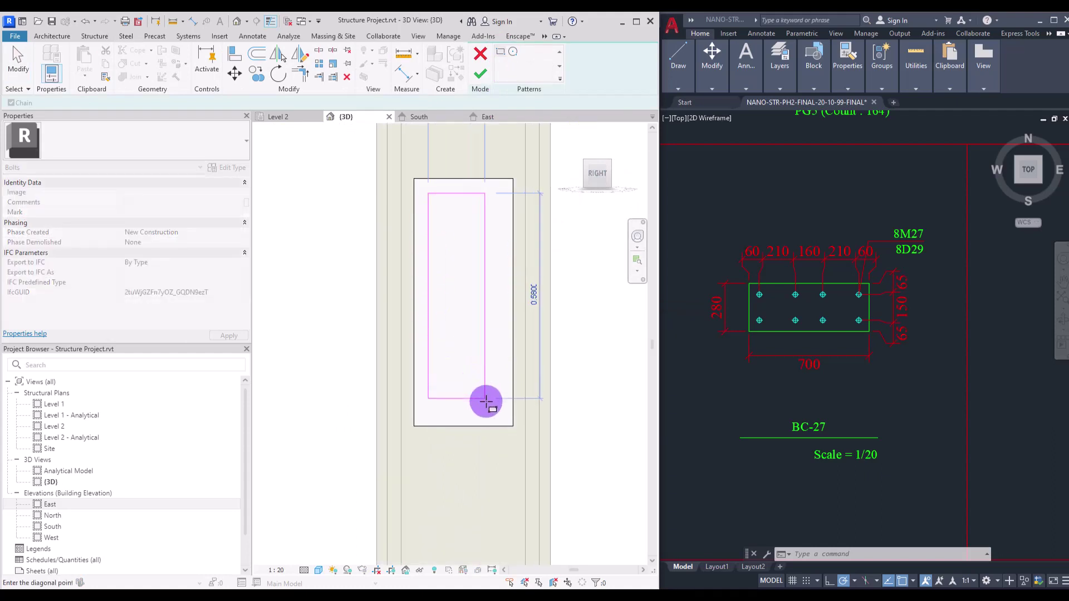
pyautogui.click(499, 413)
# Set both vertical sides of the bolt pattern 0.065 m from the plate's vertical edges
pyautogui.click(857, 297)
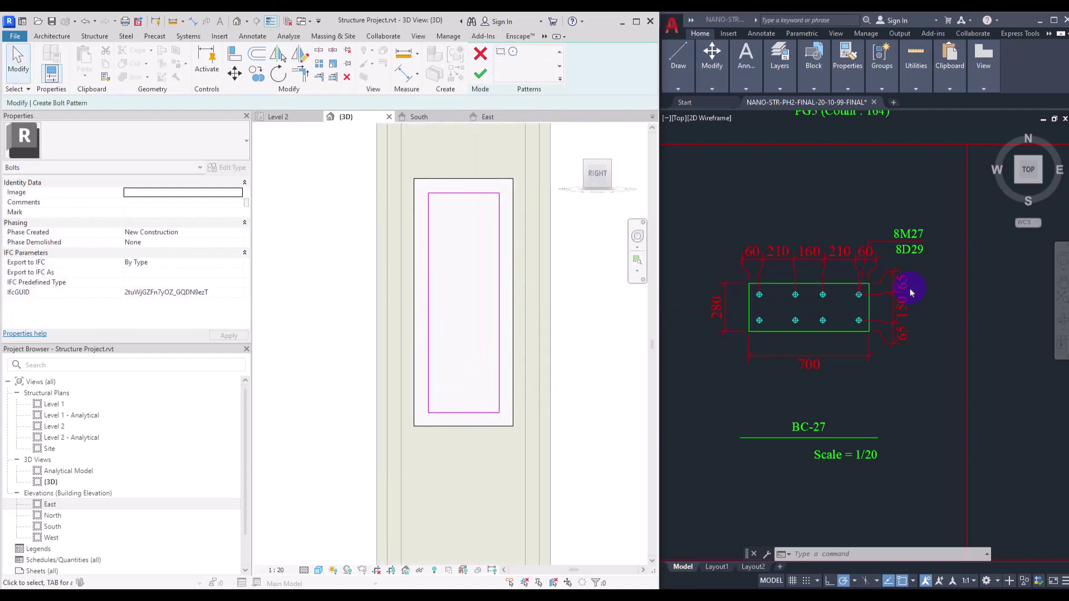
pyautogui.click(499, 243)
pyautogui.moveTo(516, 397); pyautogui.dragTo(513, 399)
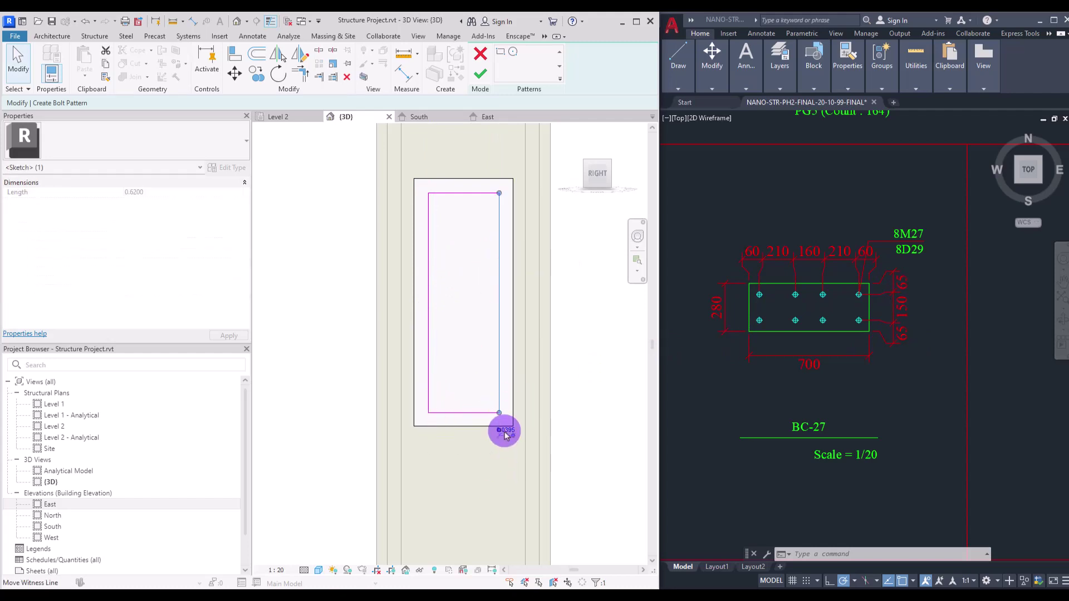
pyautogui.click(506, 430)
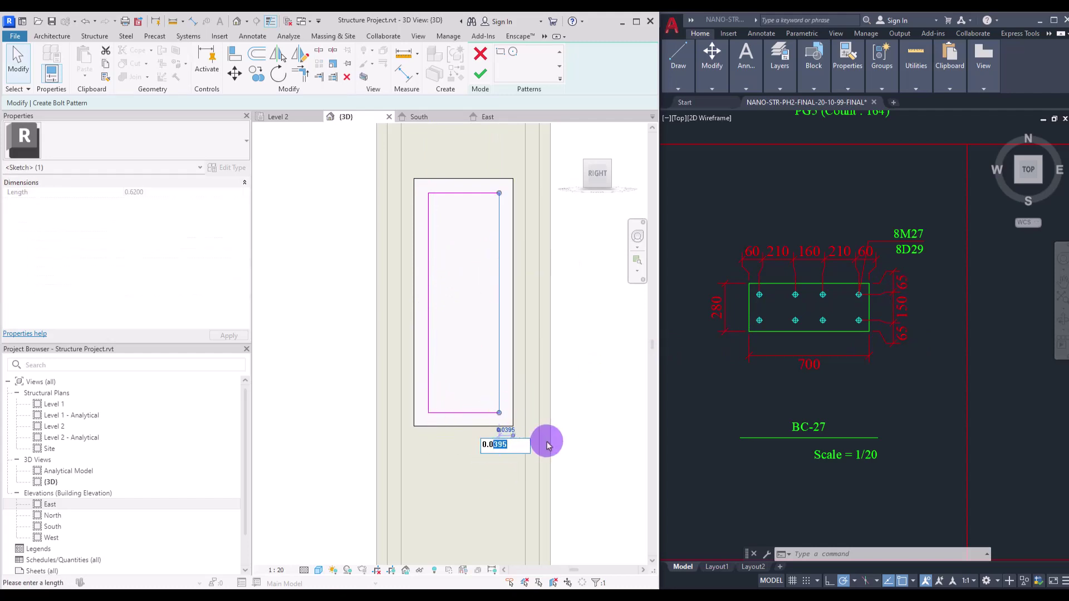
pyautogui.write('65')
pyautogui.press('Return')
pyautogui.click(429, 317)
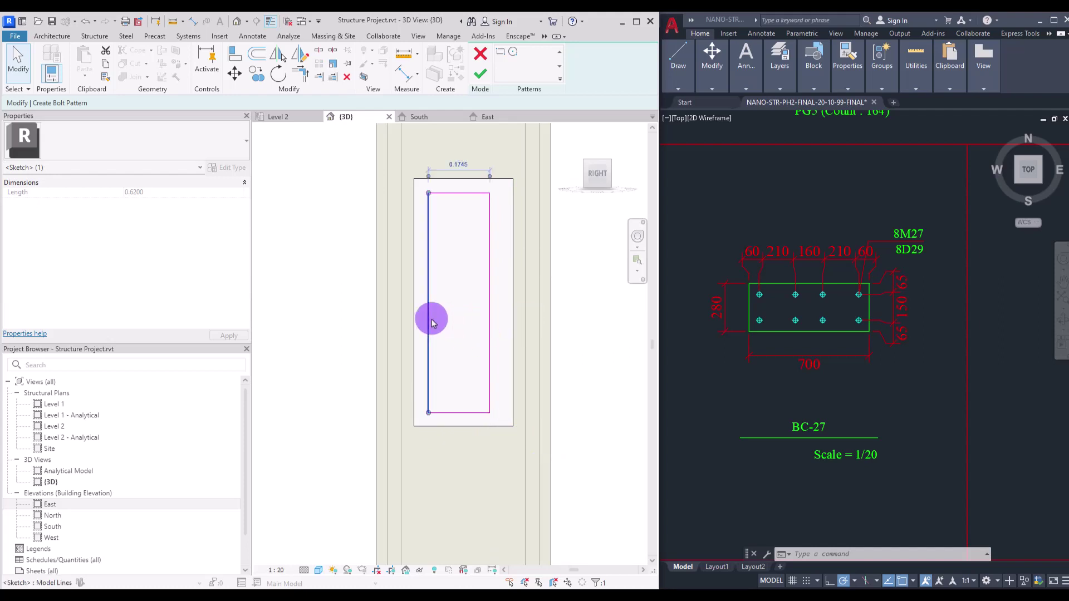
pyautogui.moveTo(489, 178); pyautogui.dragTo(410, 210)
pyautogui.click(425, 163)
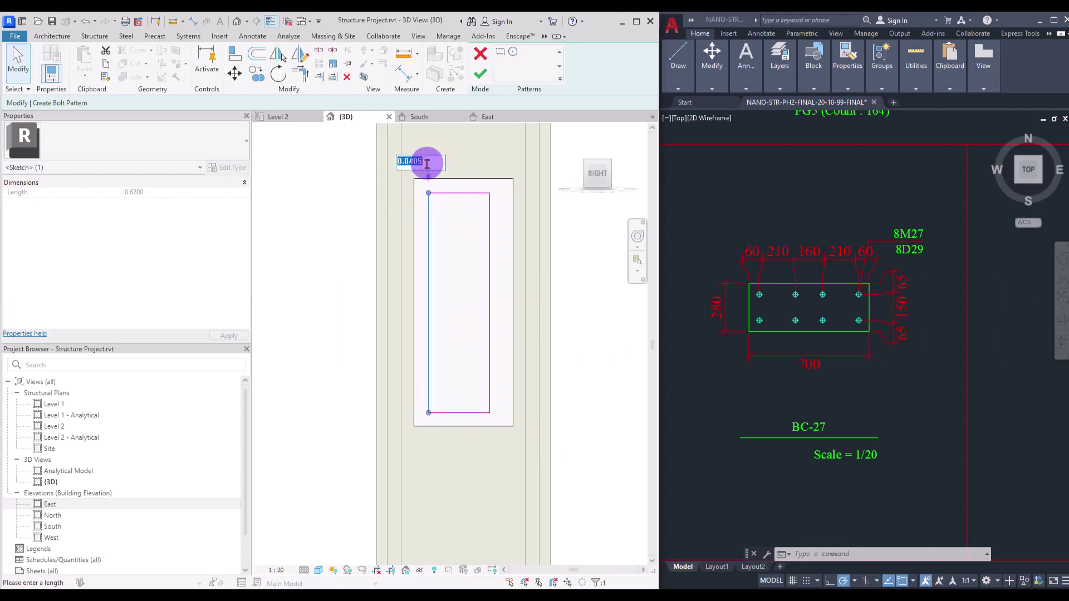
pyautogui.write('0.065')
pyautogui.press('Return')
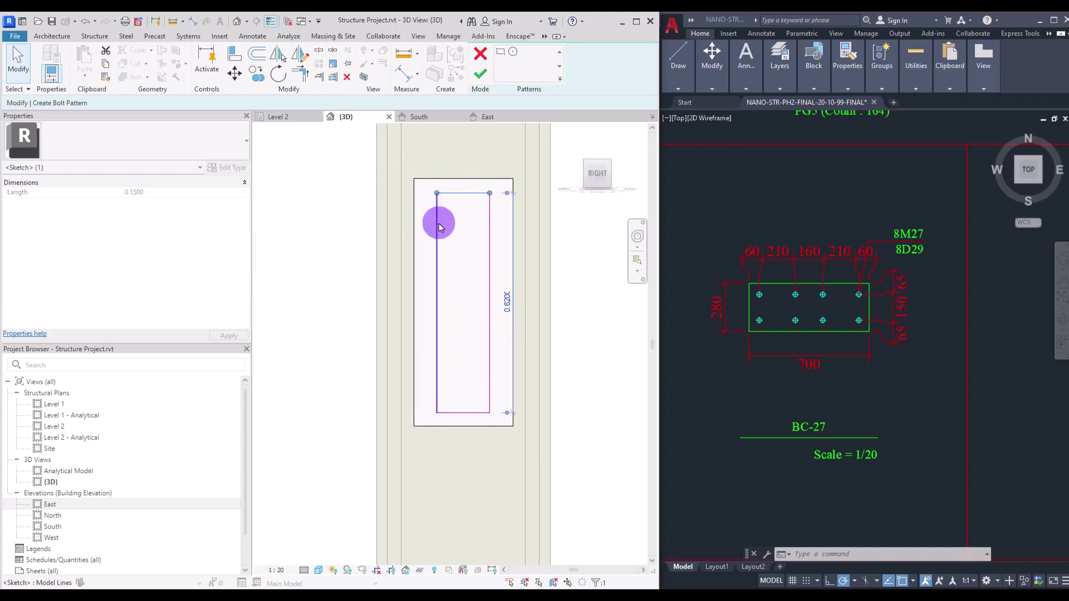
# Set the upper and lower sides of the bolt pattern 0.06 m from the plate's ends and finish the pattern
pyautogui.moveTo(507, 412); pyautogui.dragTo(507, 189)
pyautogui.click(507, 186)
pyautogui.write('0.06')
pyautogui.press('Return')
pyautogui.click(437, 509)
pyautogui.click(463, 413)
pyautogui.moveTo(419, 200); pyautogui.dragTo(476, 426)
pyautogui.click(406, 419)
pyautogui.write('0.06')
pyautogui.press('Return')
pyautogui.click(356, 269)
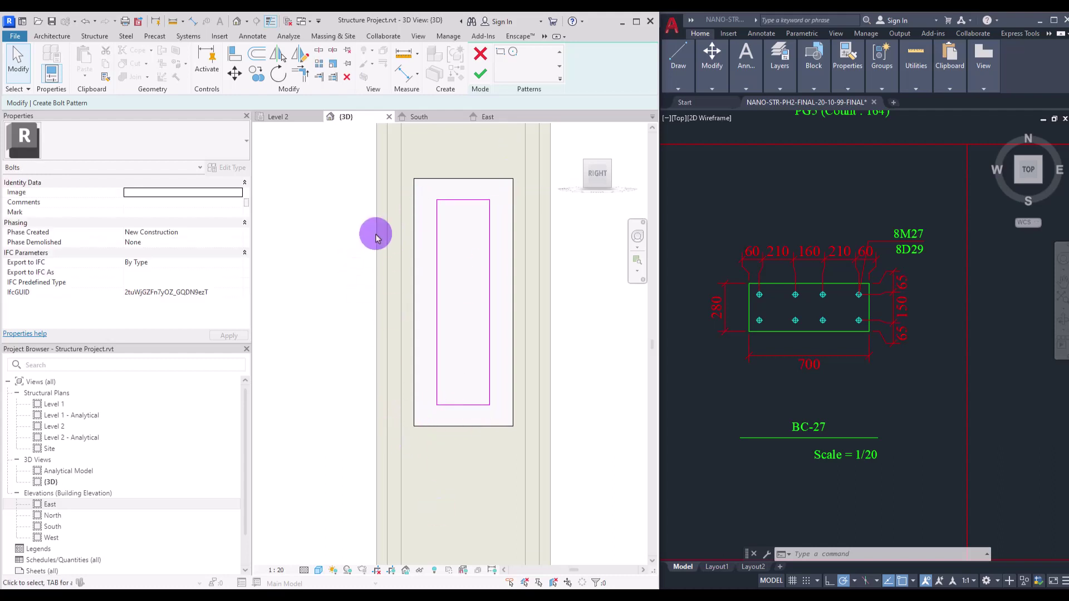
pyautogui.click(480, 73)
# Set the diameter of the end plate bolts to 27 mm, keeping the EN 14399-3 standard
pyautogui.click(226, 211)
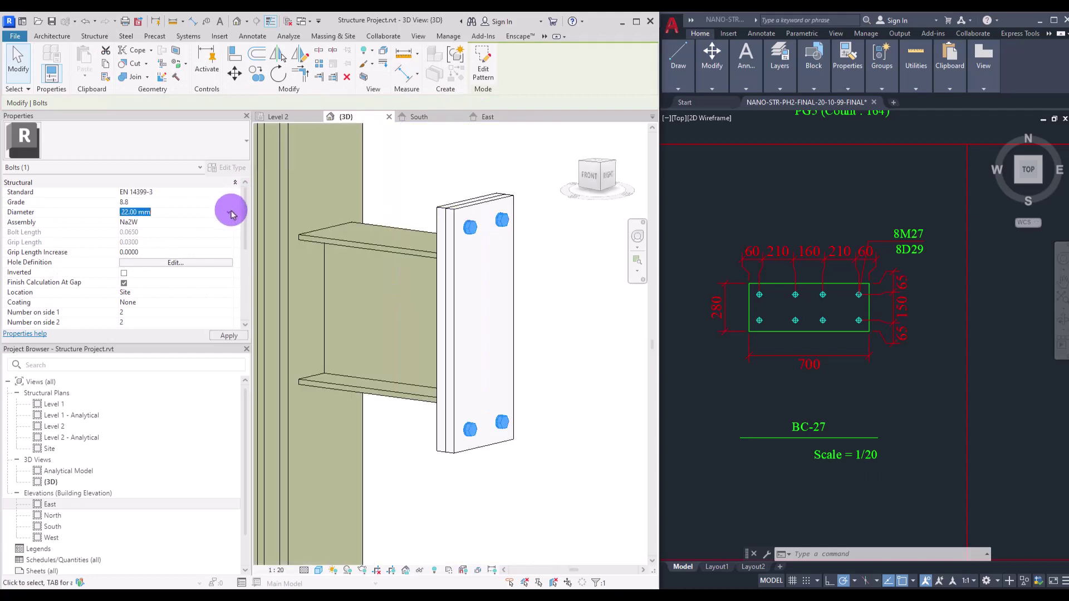
pyautogui.click(230, 213)
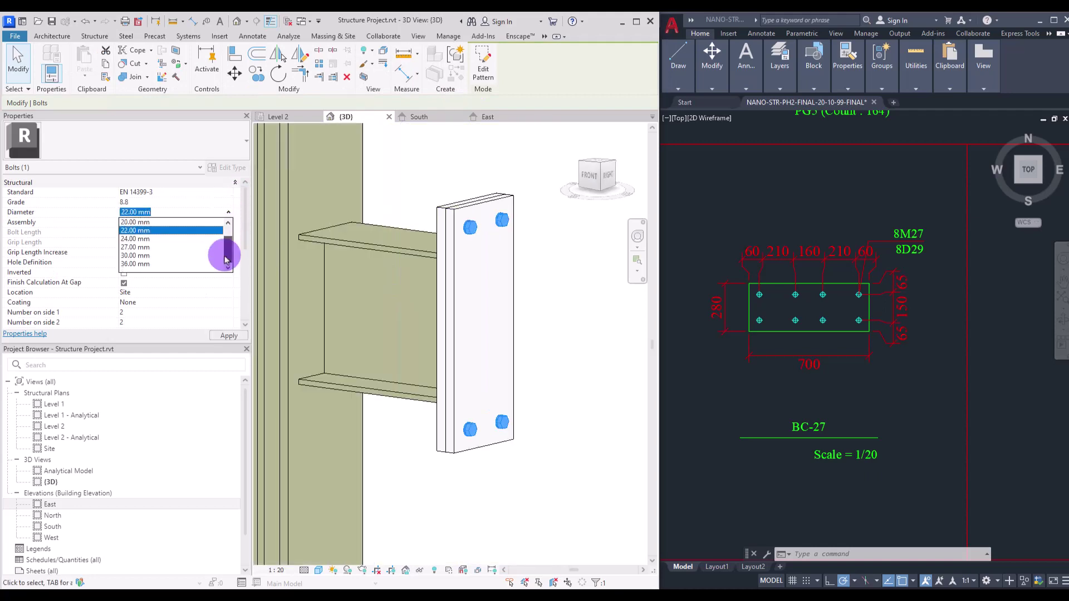
pyautogui.click(209, 186)
pyautogui.click(231, 192)
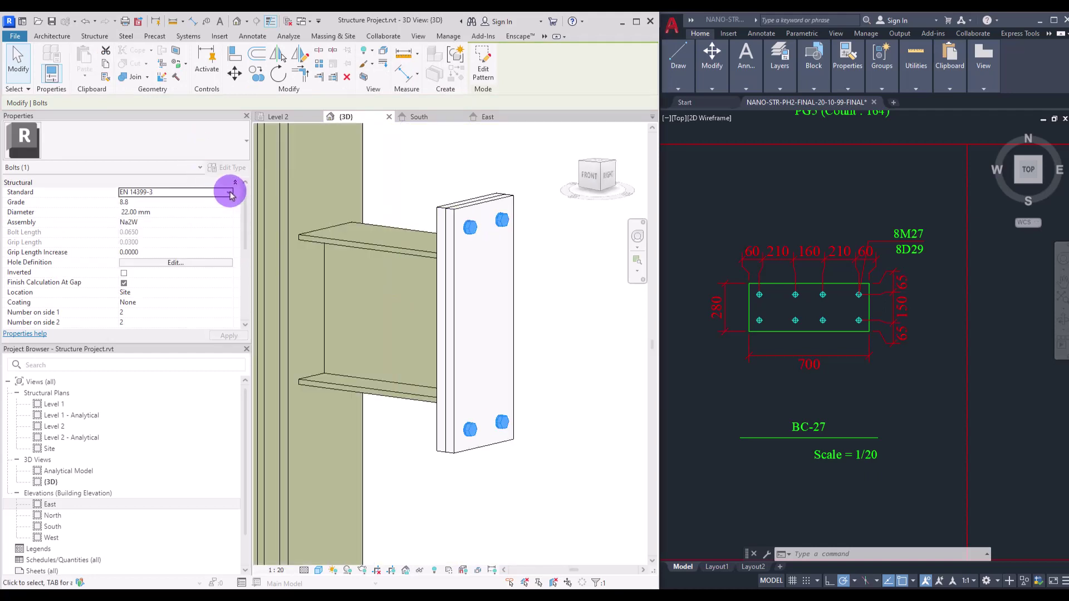
pyautogui.click(231, 192)
pyautogui.press('Escape')
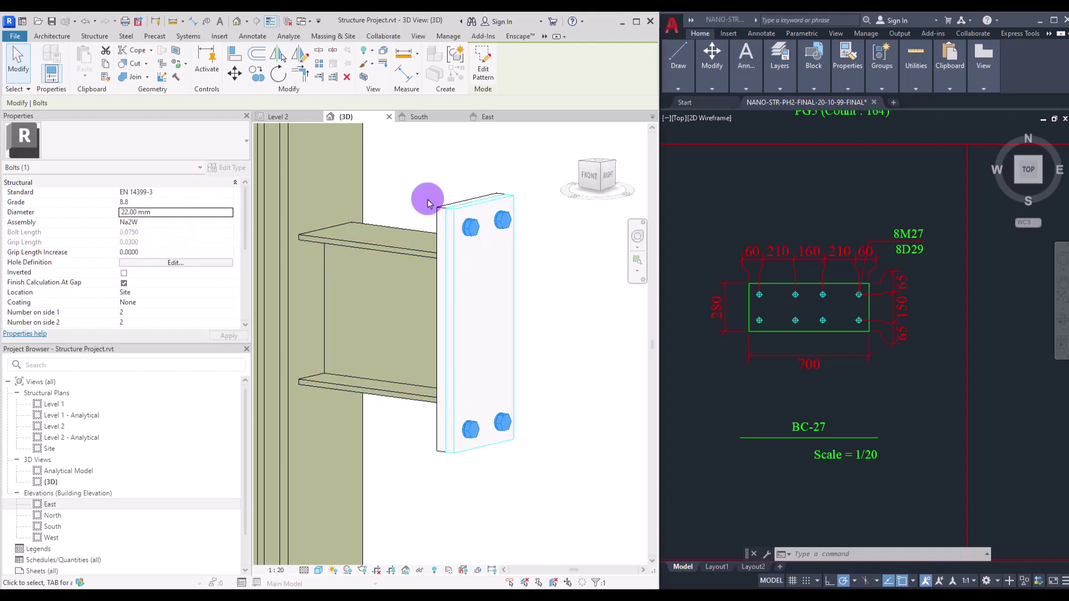
pyautogui.click(228, 214)
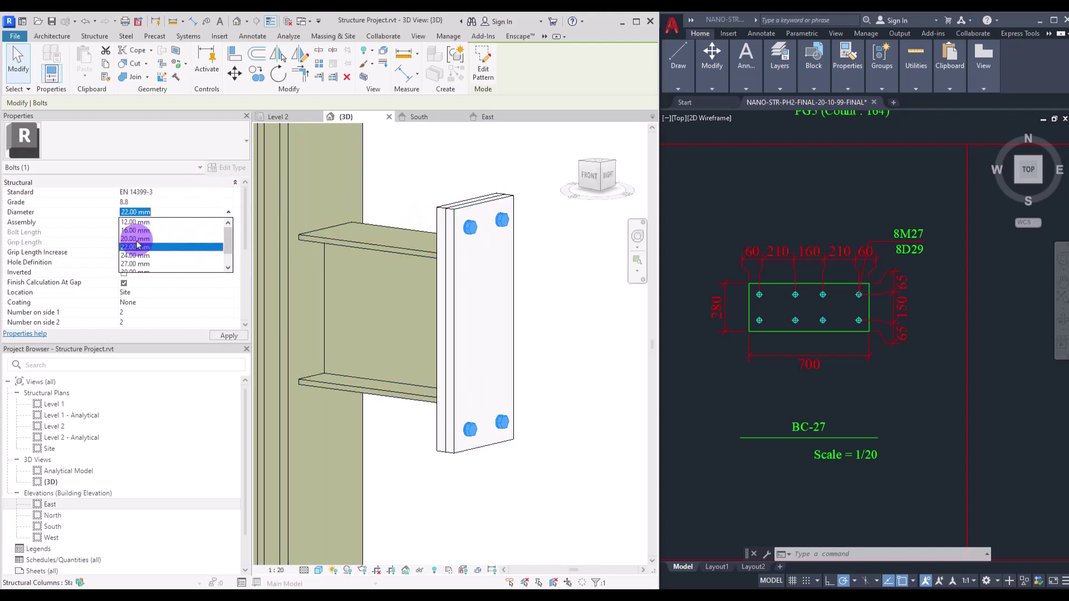
pyautogui.click(135, 270)
# Show the joint from above in wireframe and try a bolt grip length increase of 0.04 m
pyautogui.click(599, 168)
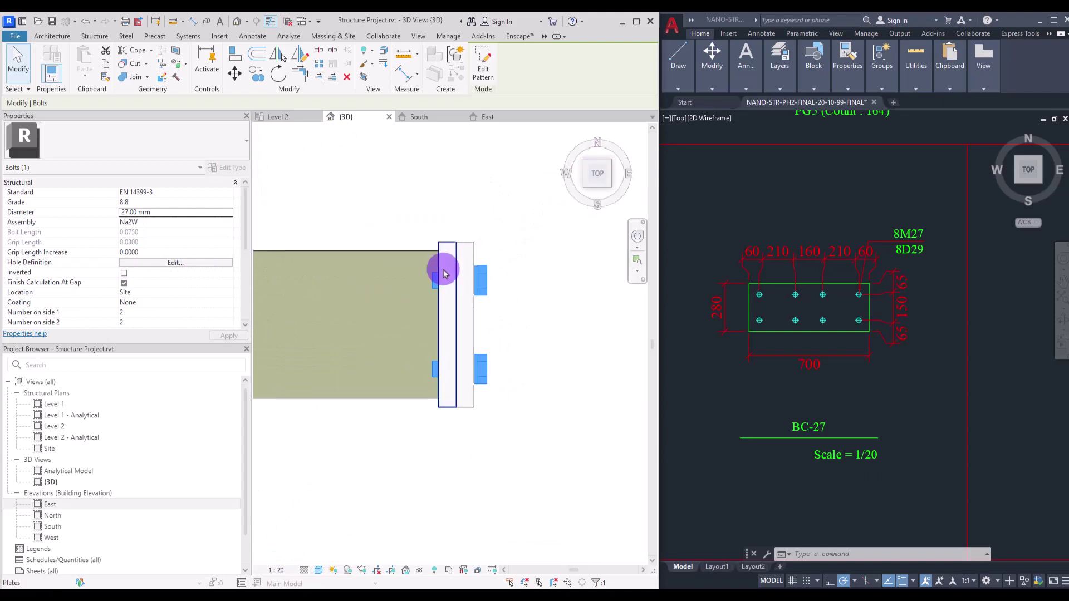
pyautogui.click(318, 570)
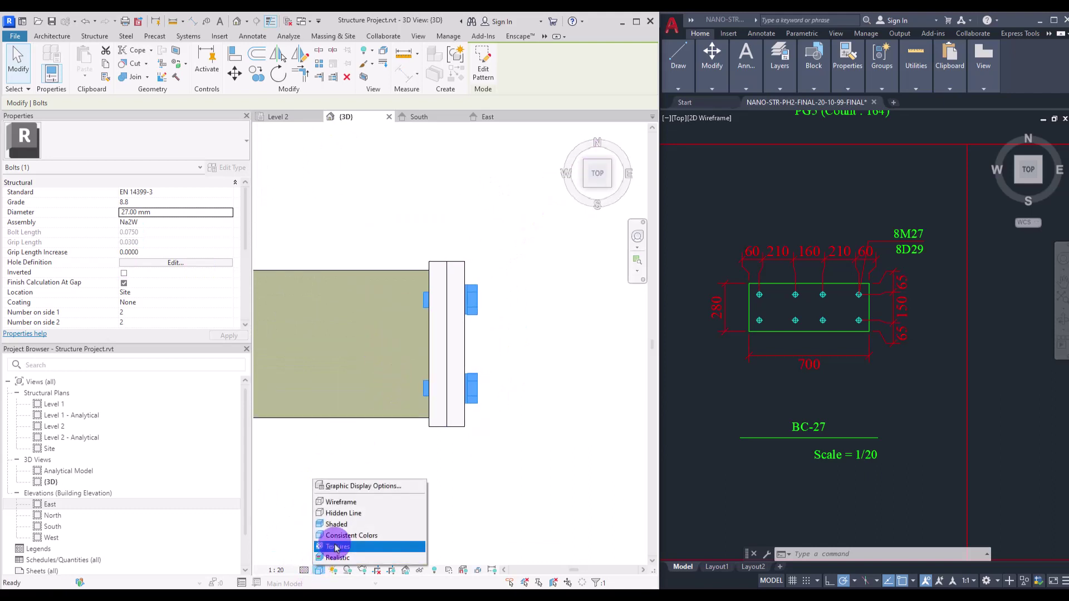
pyautogui.click(348, 503)
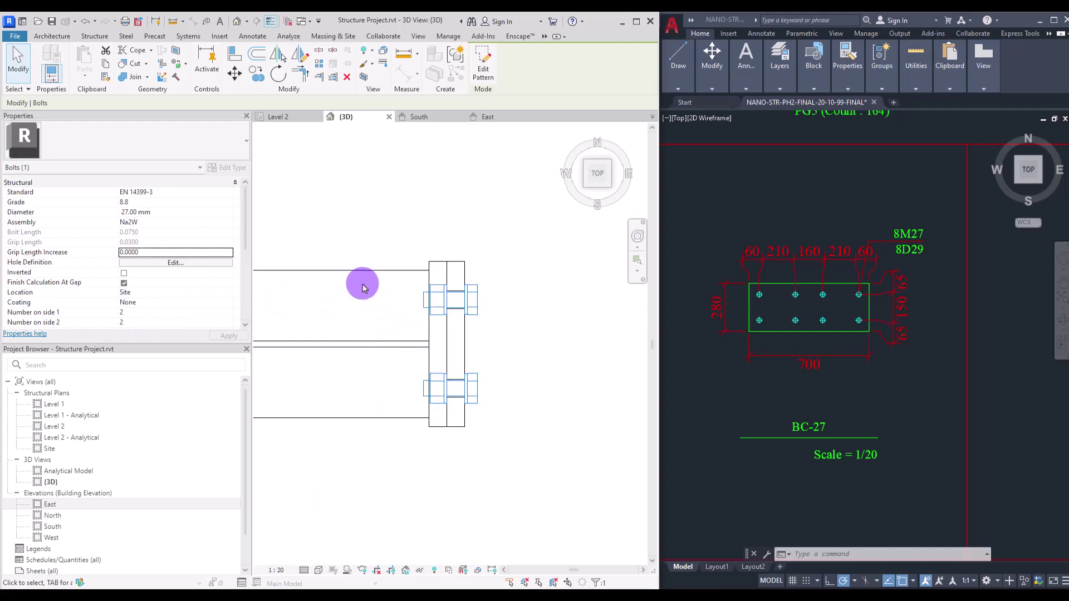
pyautogui.click(473, 291)
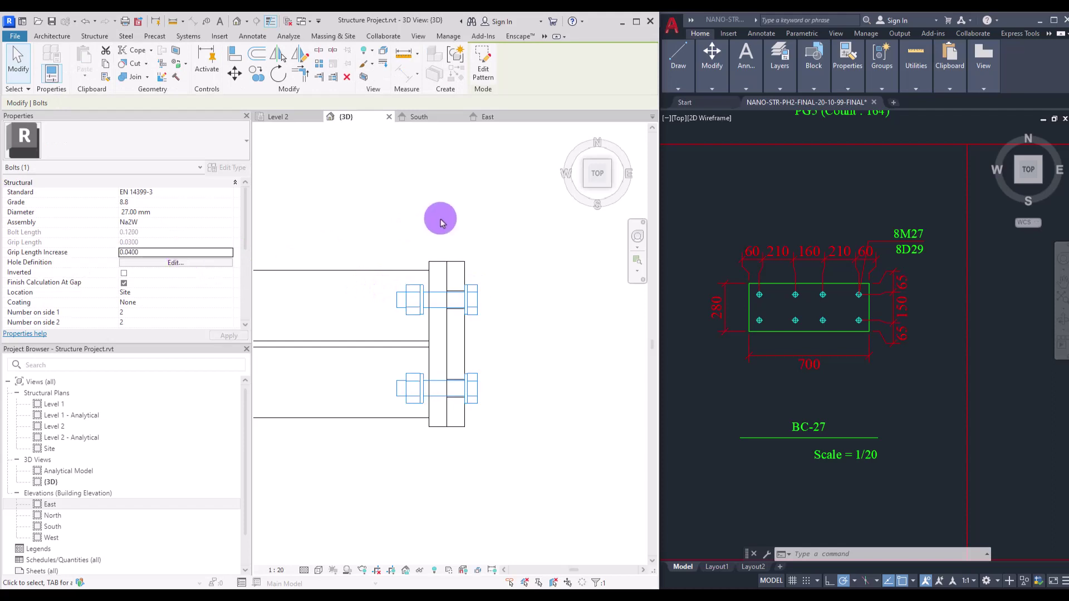
# Set the grip length increase of the end plate bolts to 0.03 m
pyautogui.click(175, 252)
pyautogui.write('3')
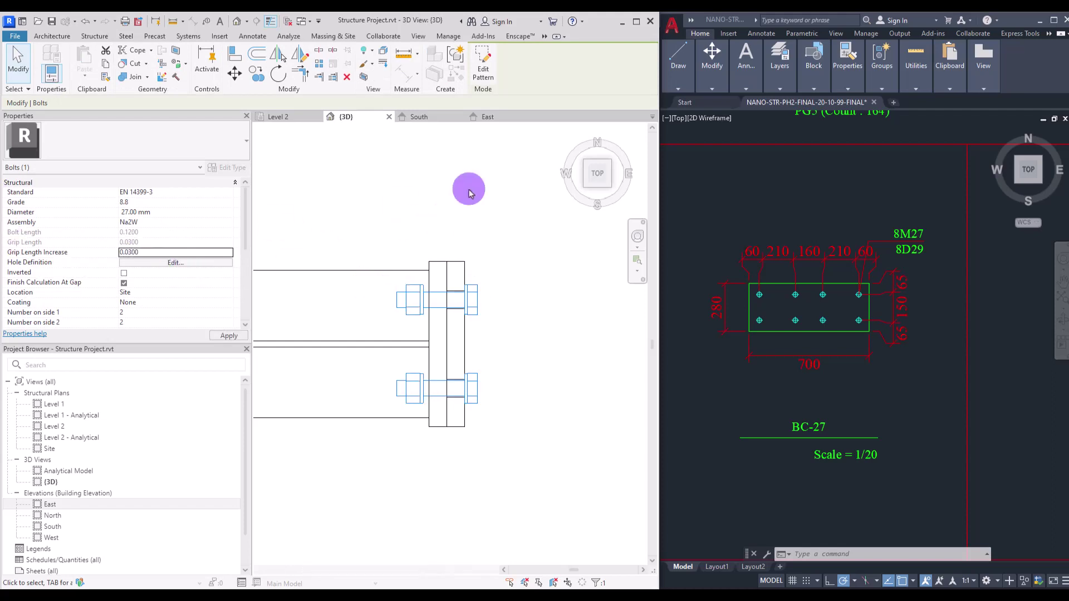
pyautogui.scroll(6, 406, 329)
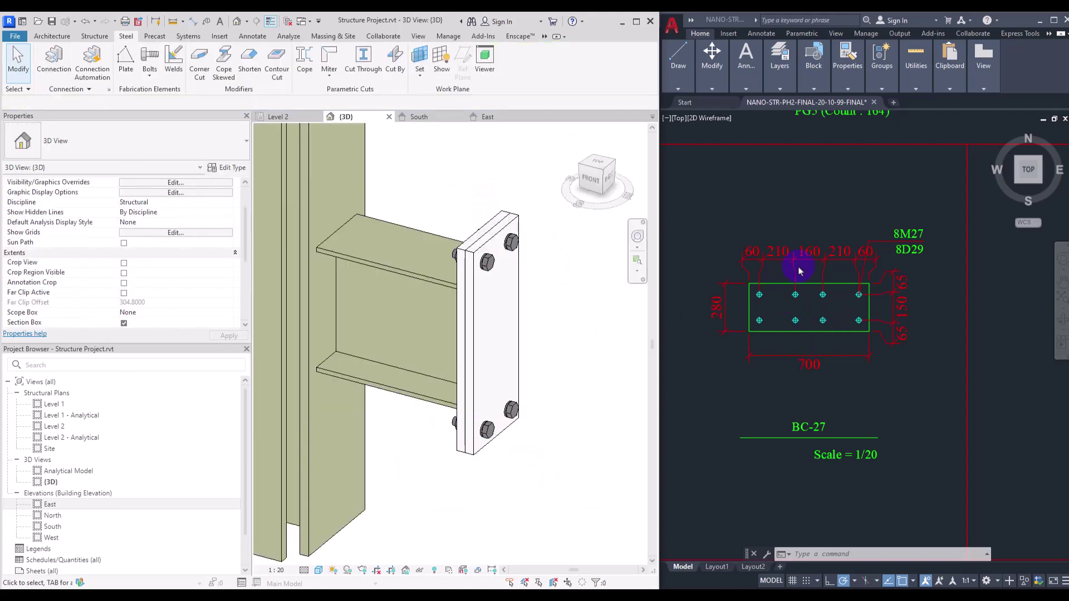
# Try four bolts along side 1 of the pattern, then return the number on side 1 to 2
pyautogui.click(510, 241)
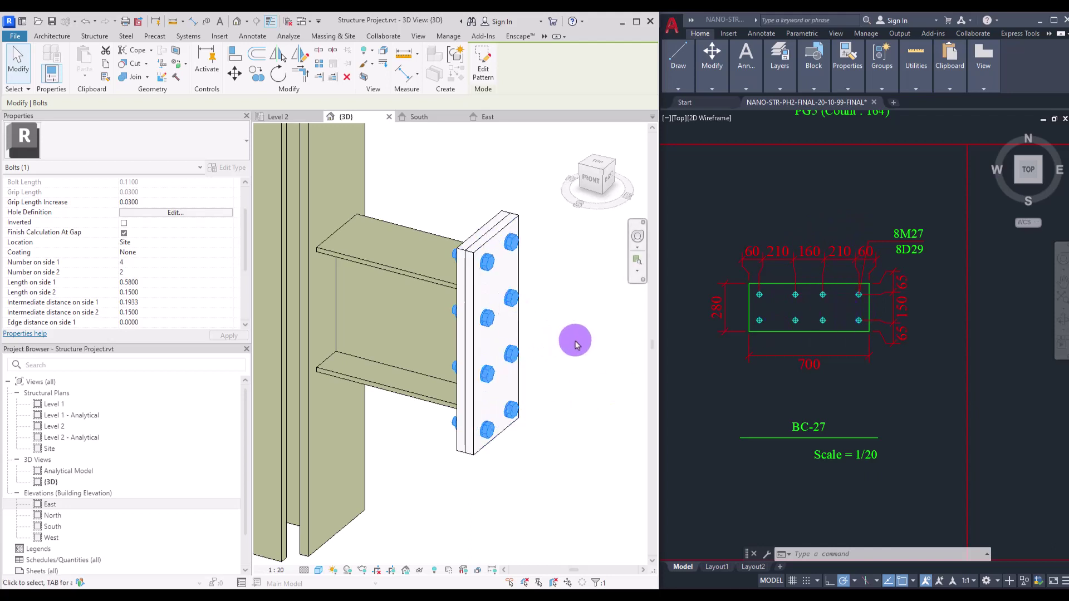
pyautogui.click(230, 266)
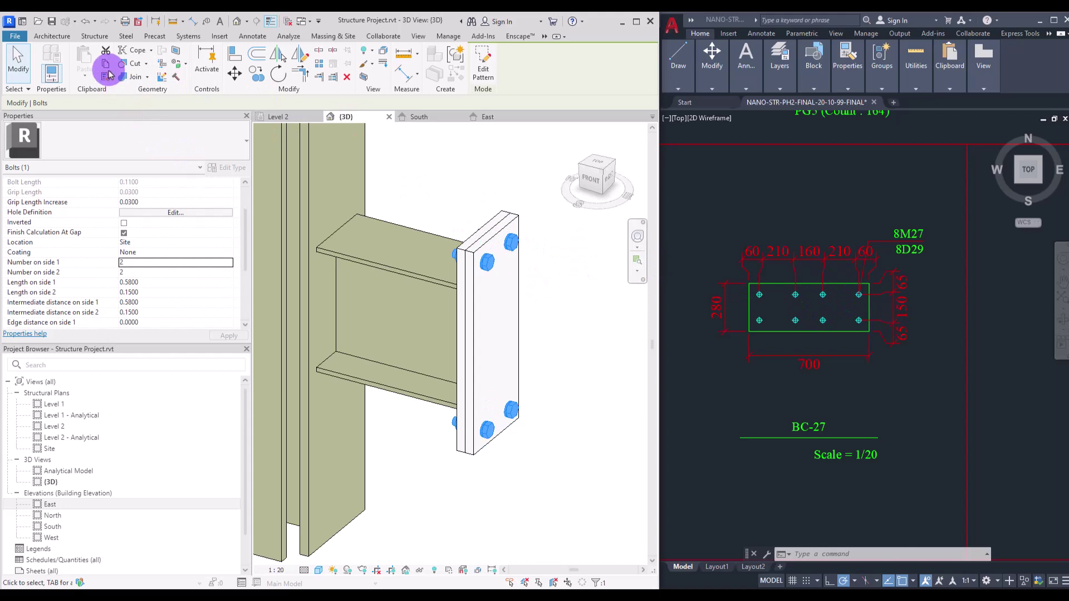
# Duplicate the end plate bolt group in the same place and open the copy's pattern for editing in the right view
pyautogui.click(93, 78)
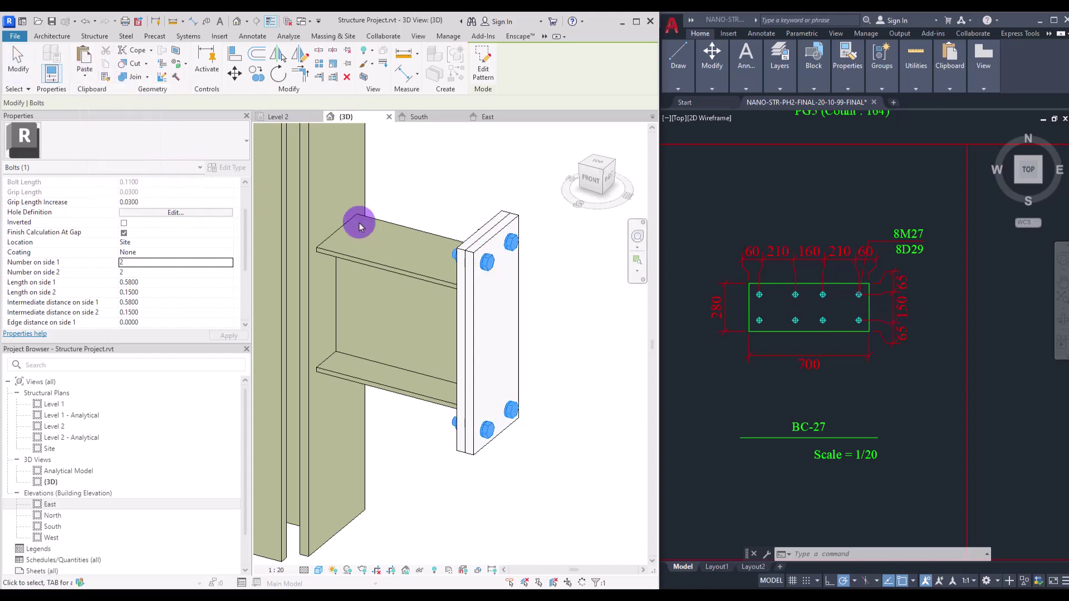
pyautogui.click(484, 59)
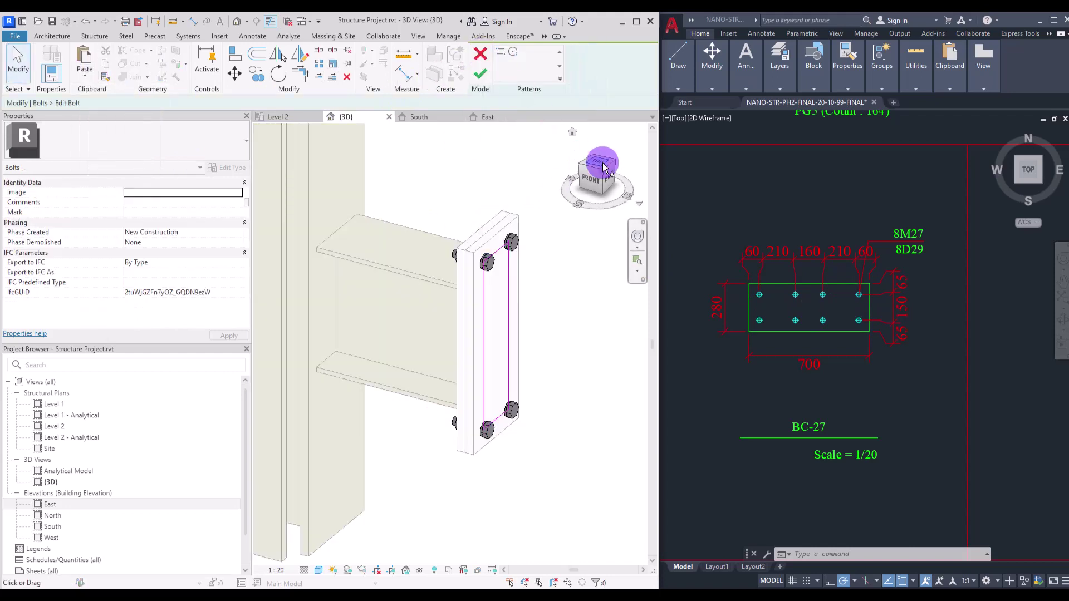
pyautogui.click(611, 178)
# Sketch a rectangle over the end plate's lower half and a small one beside the plate, half the 160 mm bolt spacing high
pyautogui.click(500, 51)
pyautogui.click(410, 439)
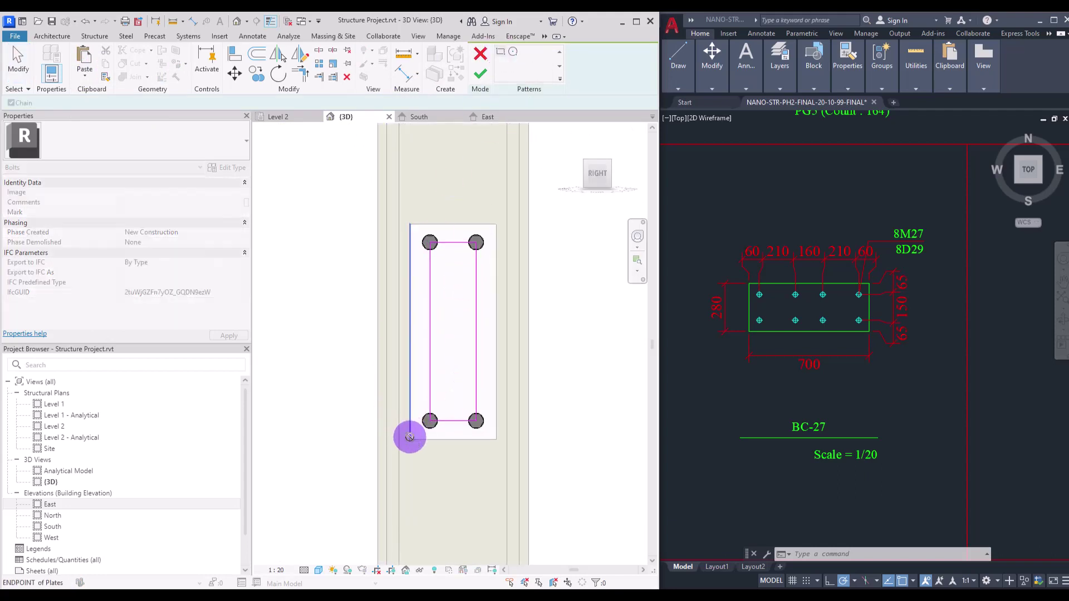
pyautogui.click(497, 332)
pyautogui.click(793, 268)
pyautogui.click(566, 316)
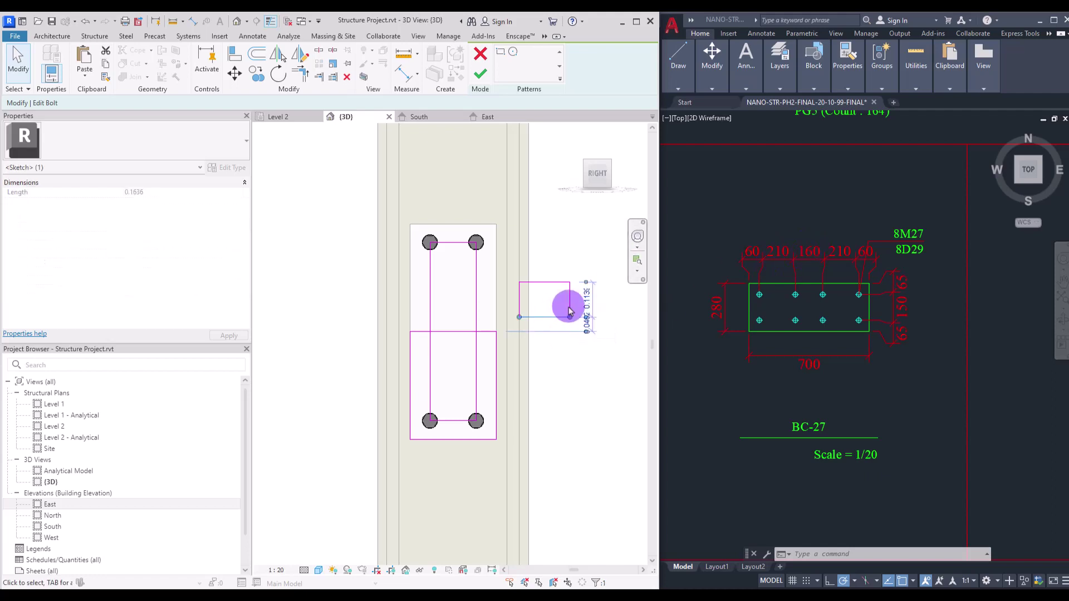
pyautogui.click(587, 300)
# Fit the small rectangle between the bolt columns with its upper edge at the plate's mid-height, and remove the helper rectangle
pyautogui.moveTo(506, 274); pyautogui.dragTo(603, 320)
pyautogui.click(235, 74)
pyautogui.click(570, 279)
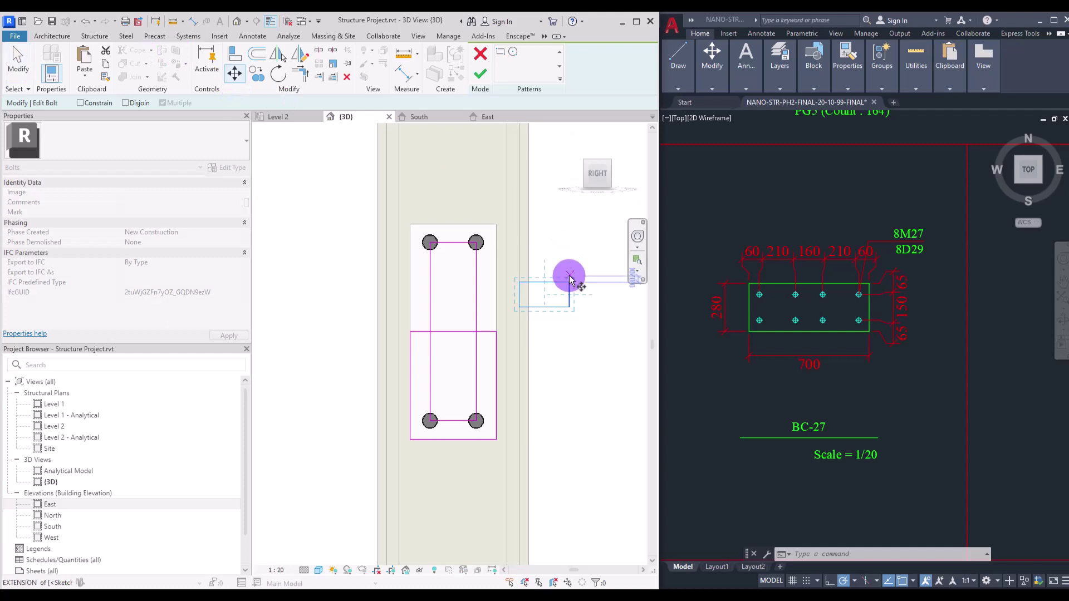
pyautogui.click(476, 332)
pyautogui.click(425, 343)
pyautogui.moveTo(436, 345); pyautogui.dragTo(430, 341)
pyautogui.click(413, 306)
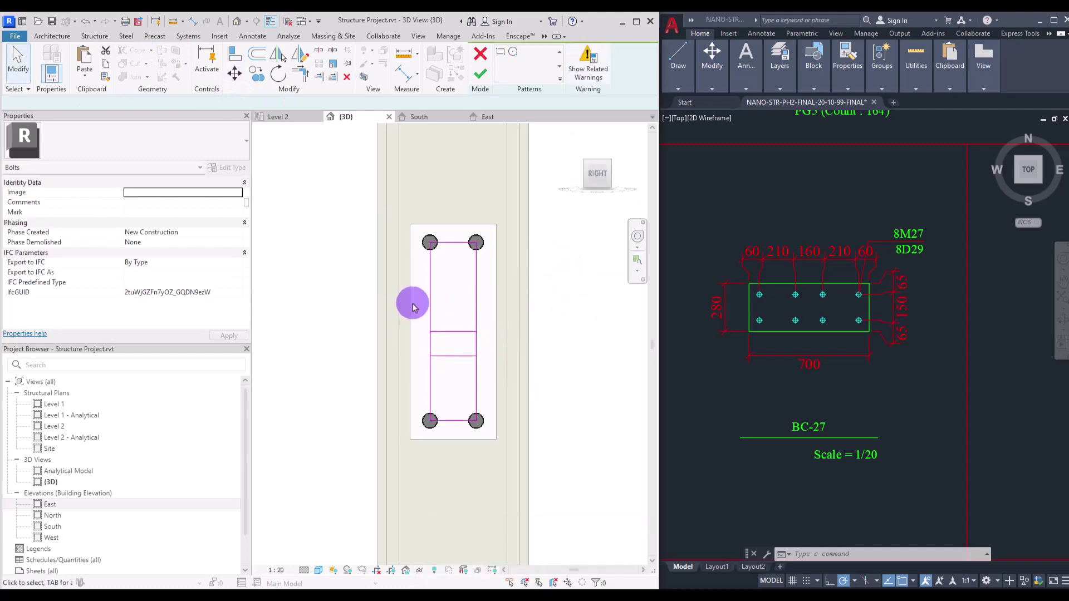
# Mirror the small rectangle's lower edge about the plate's mid-height line and delete that mid-height line
pyautogui.click(454, 356)
pyautogui.click(280, 53)
pyautogui.click(438, 331)
pyautogui.click(497, 355)
pyautogui.click(450, 332)
pyautogui.press('Delete')
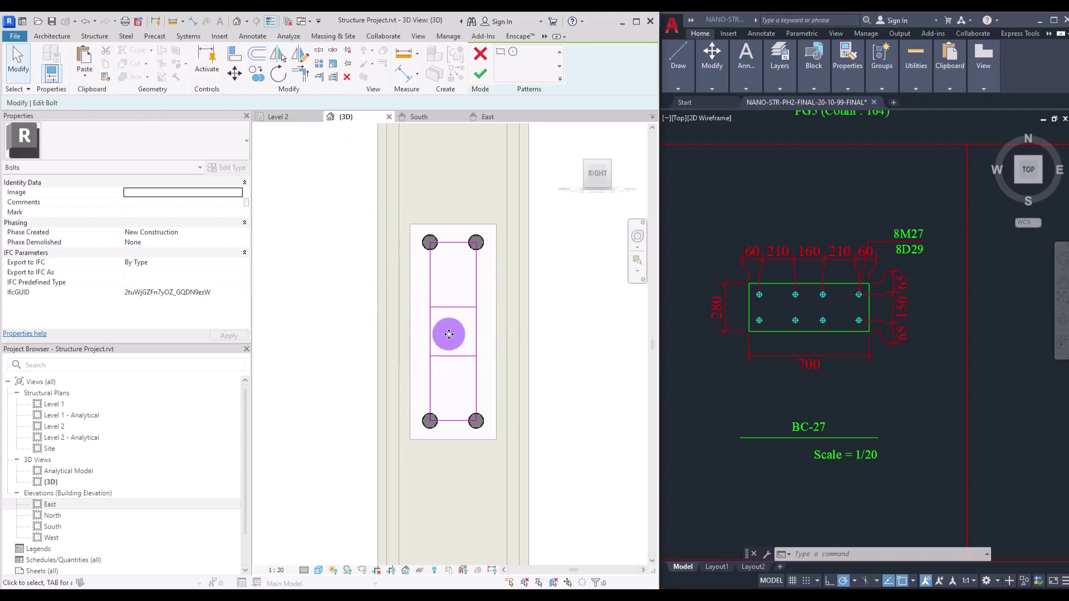
# Delete the outer pattern outline, trim the middle lines into a closed rectangle and finish editing the bolt pattern
pyautogui.press('Tab')
pyautogui.click(473, 280)
pyautogui.press('Delete')
pyautogui.click(299, 73)
pyautogui.click(476, 343)
pyautogui.click(432, 348)
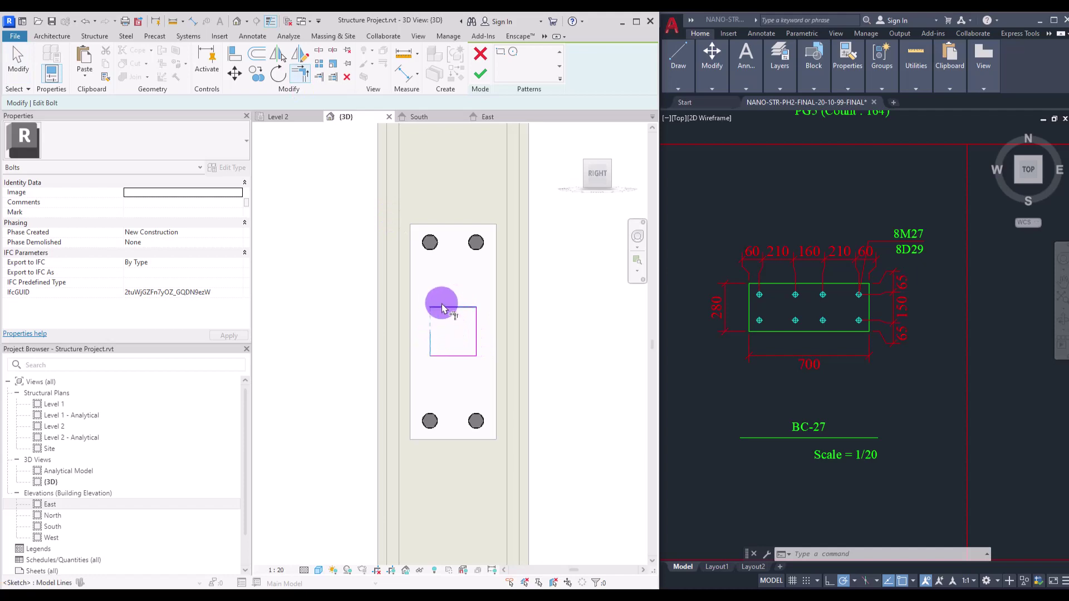
pyautogui.click(479, 78)
pyautogui.keyDown('shift'); pyautogui.moveTo(385, 211); pyautogui.dragTo(350, 339, button='middle'); pyautogui.keyUp('shift')
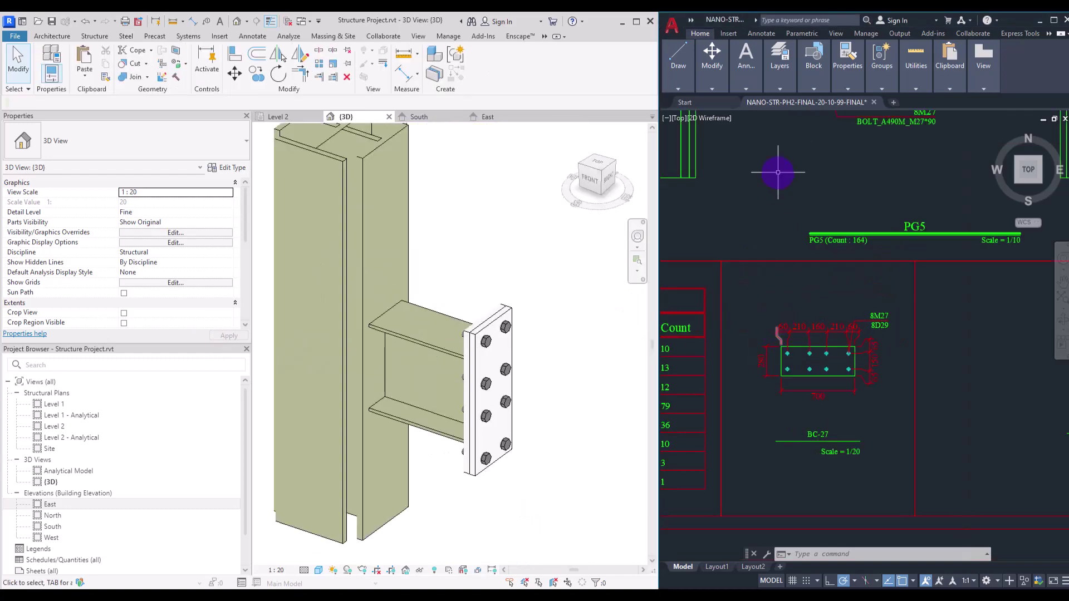
# Duplicate the PG5 beam in place and, in the Level 2 plan, stretch the copy outward from the outer face of the end plates
pyautogui.moveTo(778, 172)
pyautogui.mouseDown(button='middle')
pyautogui.moveTo(768, 389)
pyautogui.moveTo(840, 341)
pyautogui.moveTo(852, 361)
pyautogui.mouseUp(button='middle')
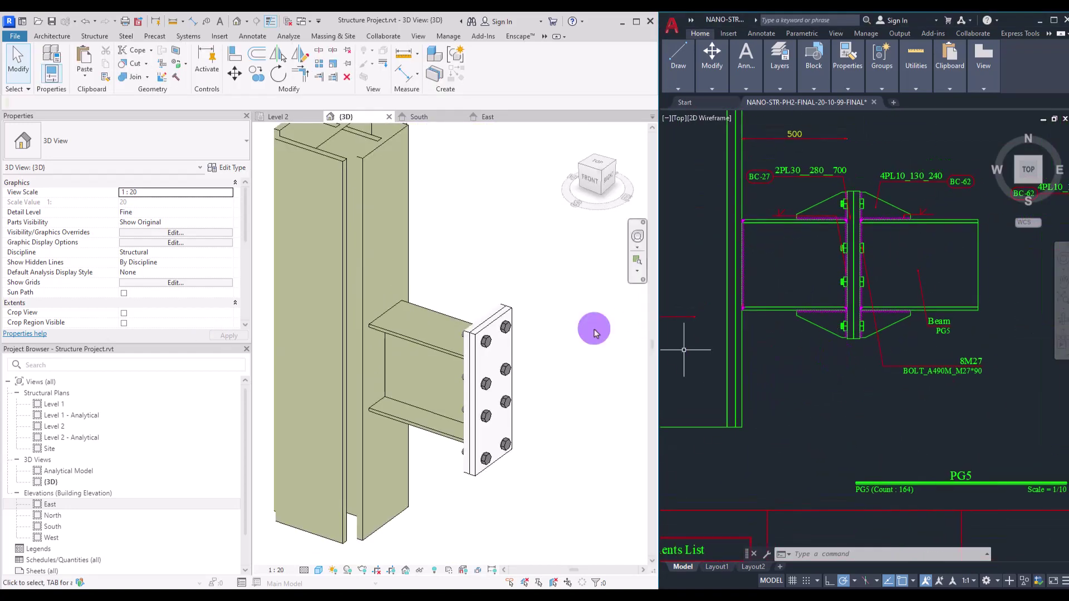
pyautogui.click(406, 337)
pyautogui.click(291, 118)
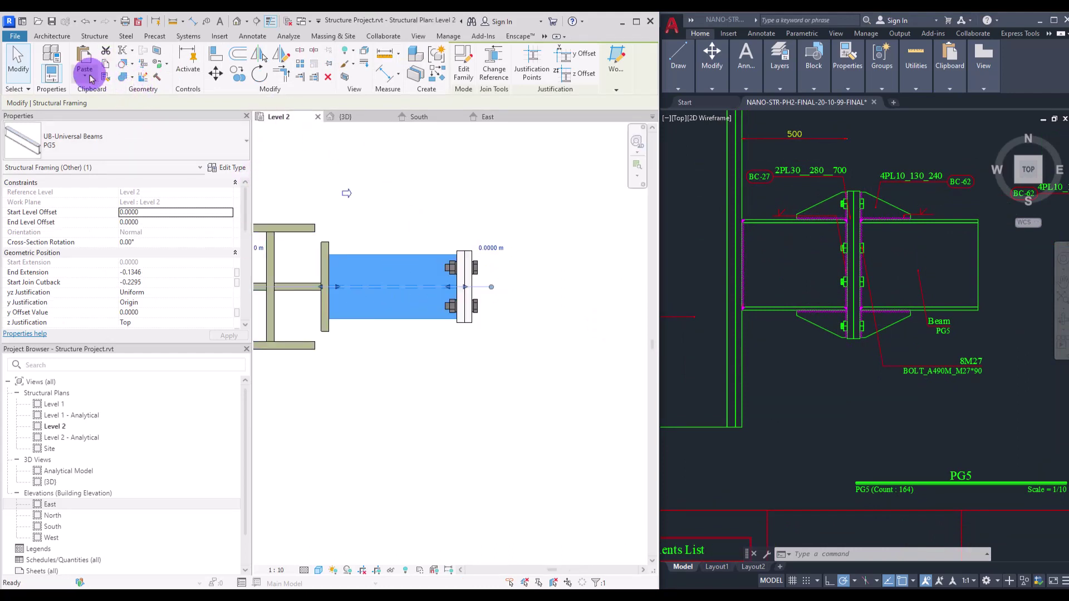
pyautogui.click(90, 75)
pyautogui.click(115, 182)
pyautogui.moveTo(465, 287); pyautogui.dragTo(622, 301)
pyautogui.moveTo(336, 284); pyautogui.dragTo(477, 287)
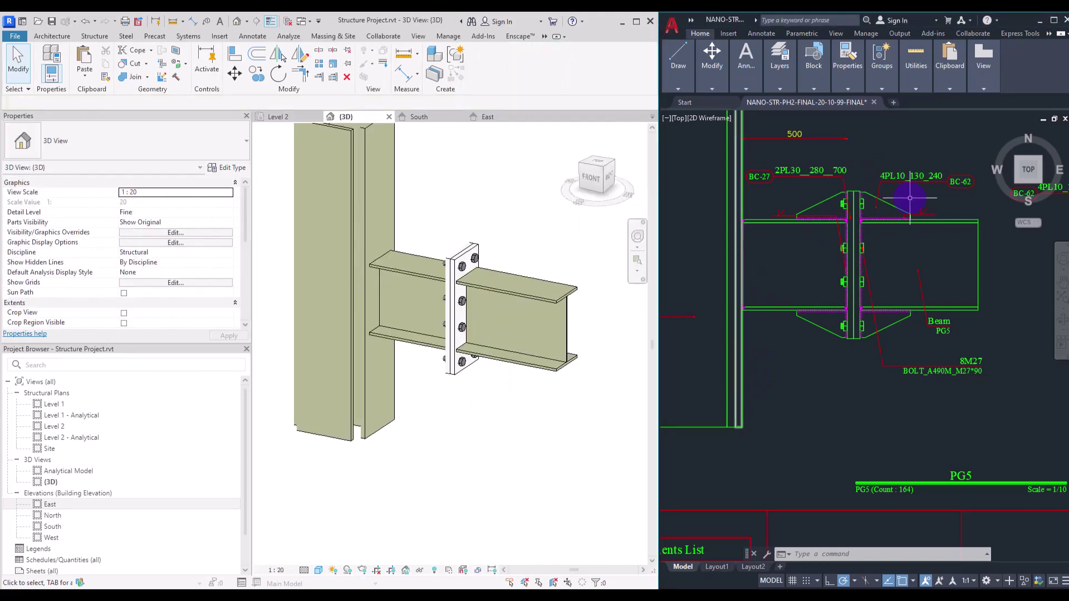
# Examine the BC-62 stiffener plate detail and its dimensions in the AutoCAD drawing
pyautogui.scroll(3, 910, 198)
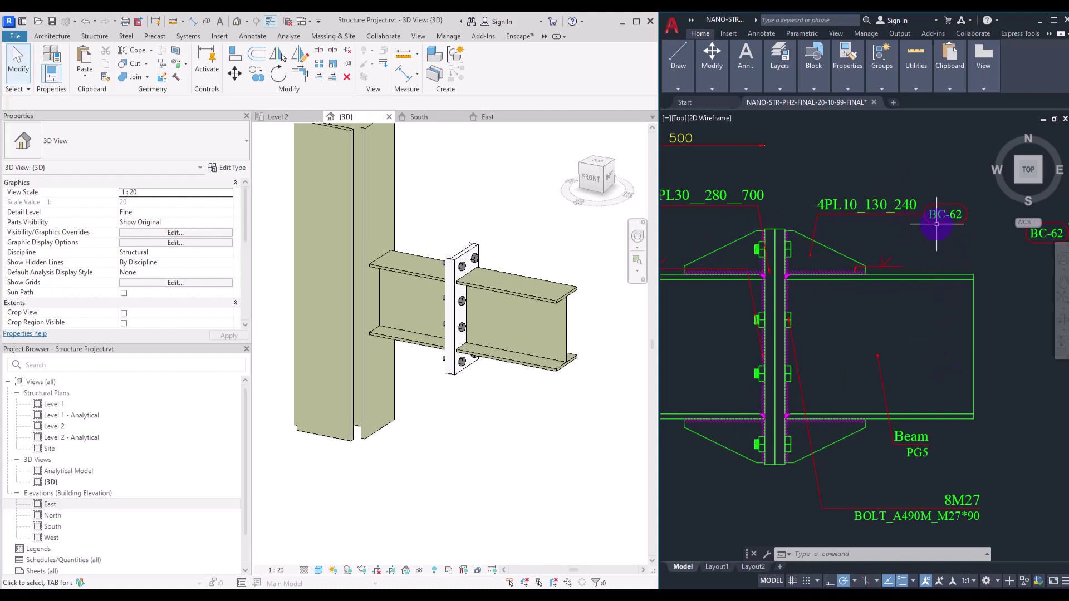
pyautogui.moveTo(844, 323); pyautogui.dragTo(775, 188, button='middle')
pyautogui.moveTo(950, 425); pyautogui.dragTo(802, 175, button='middle')
pyautogui.moveTo(893, 398); pyautogui.dragTo(793, 271, button='middle')
pyautogui.moveTo(1002, 356); pyautogui.dragTo(909, 289, button='middle')
pyautogui.scroll(2, 863, 366)
pyautogui.scroll(-1, 817, 339)
pyautogui.moveTo(795, 329); pyautogui.dragTo(816, 324, button='middle')
# Draw a reference plane along the beam's centre line through the end plates in the Level 2 plan and give it a name
pyautogui.click(490, 219)
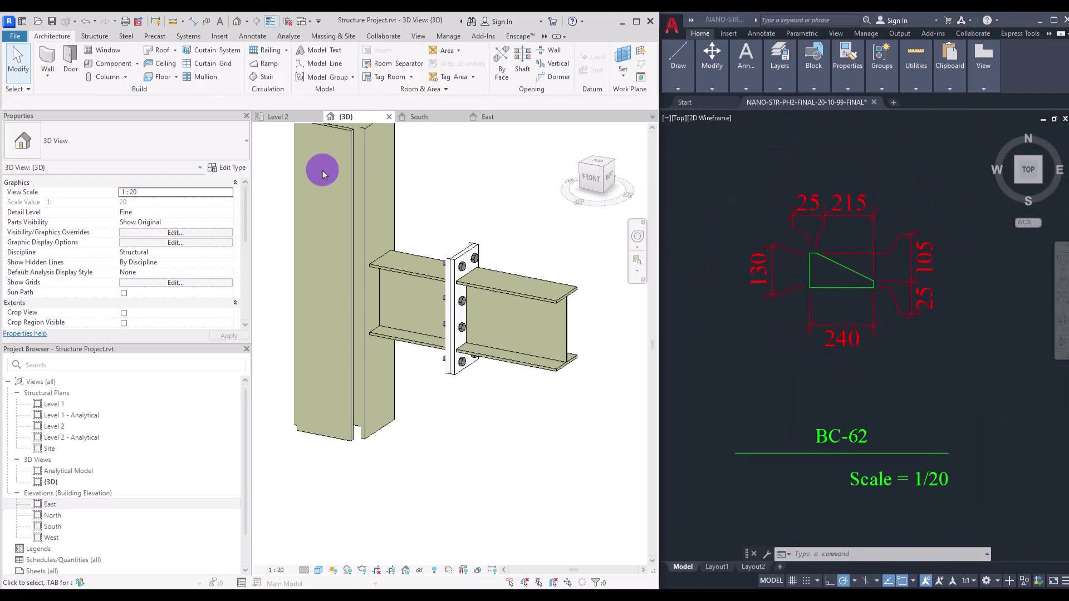
pyautogui.click(278, 118)
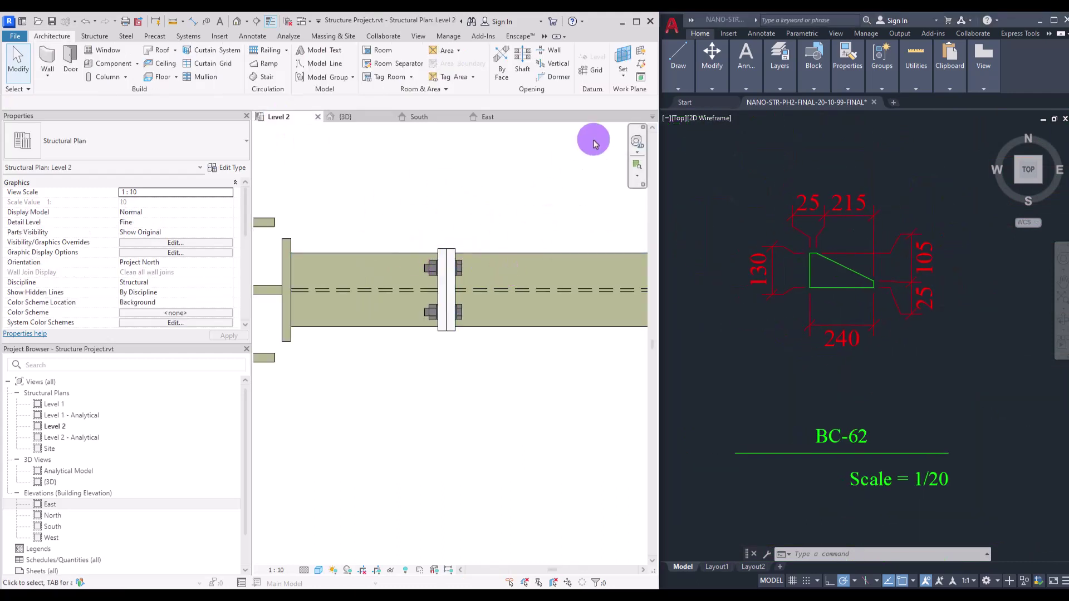
pyautogui.click(642, 69)
pyautogui.scroll(2, 449, 300)
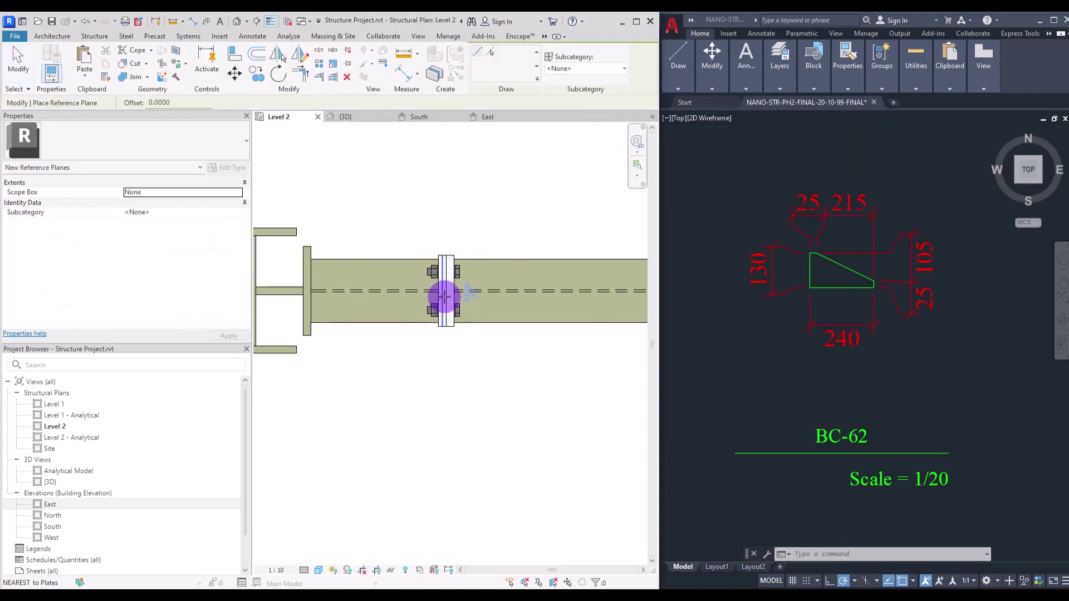
pyautogui.scroll(3, 444, 296)
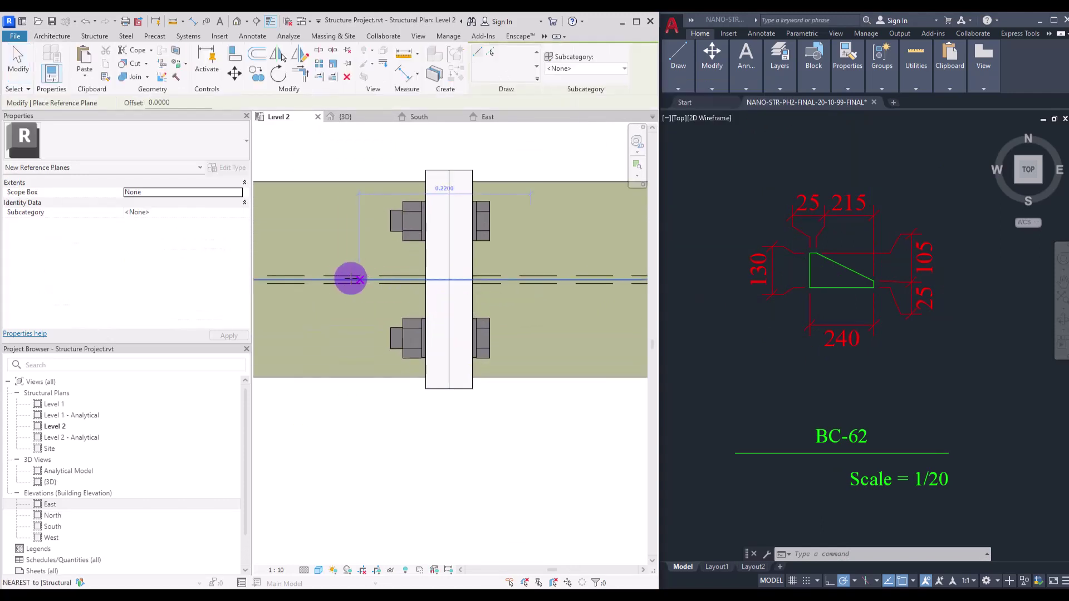
pyautogui.click(269, 280)
pyautogui.click(613, 280)
pyautogui.press('Escape')
pyautogui.press('Escape')
pyautogui.click(328, 280)
pyautogui.click(300, 286)
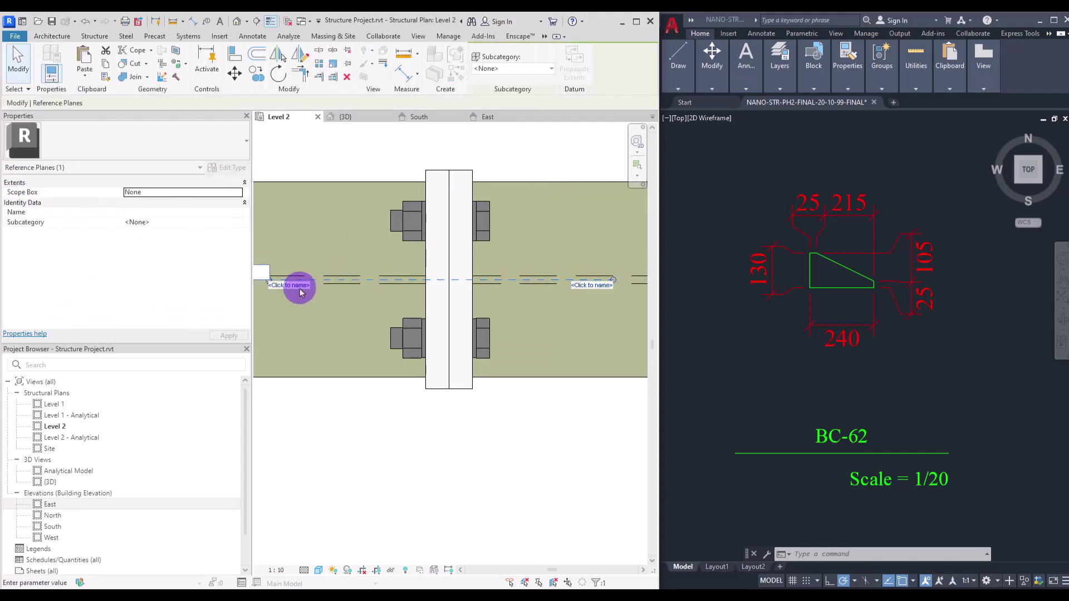
pyautogui.click(358, 306)
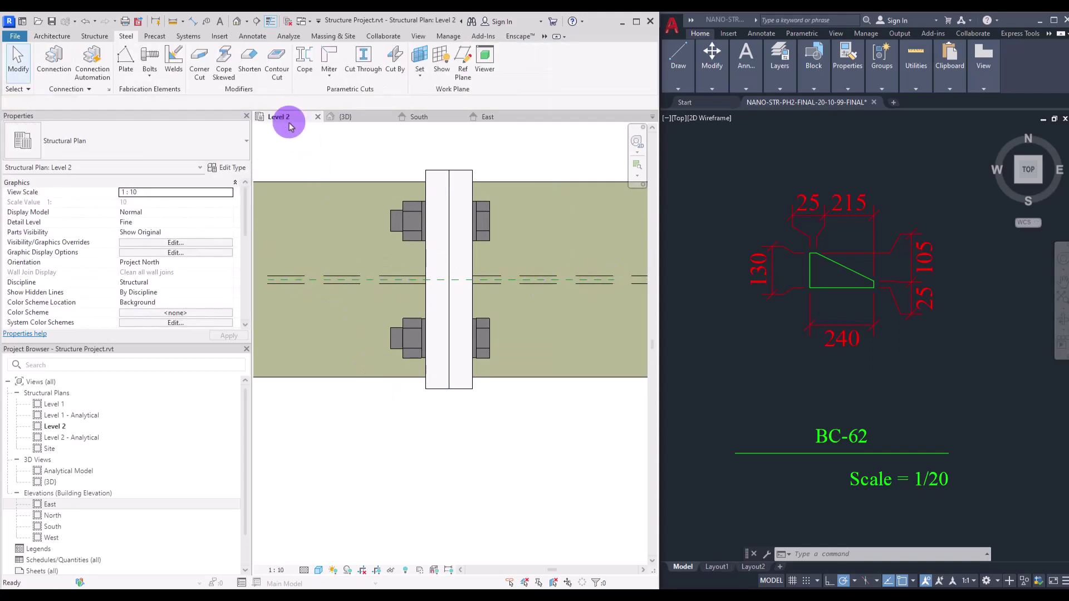
# Start a new steel plate in the South elevation with the beam's centre-line reference plane as its work plane
pyautogui.click(421, 117)
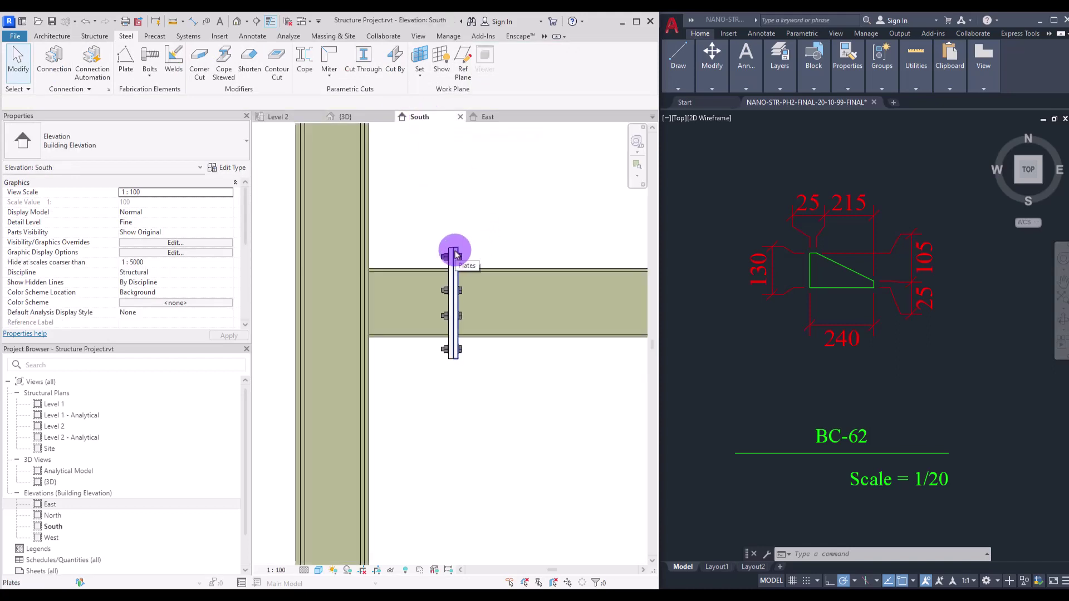
pyautogui.click(126, 67)
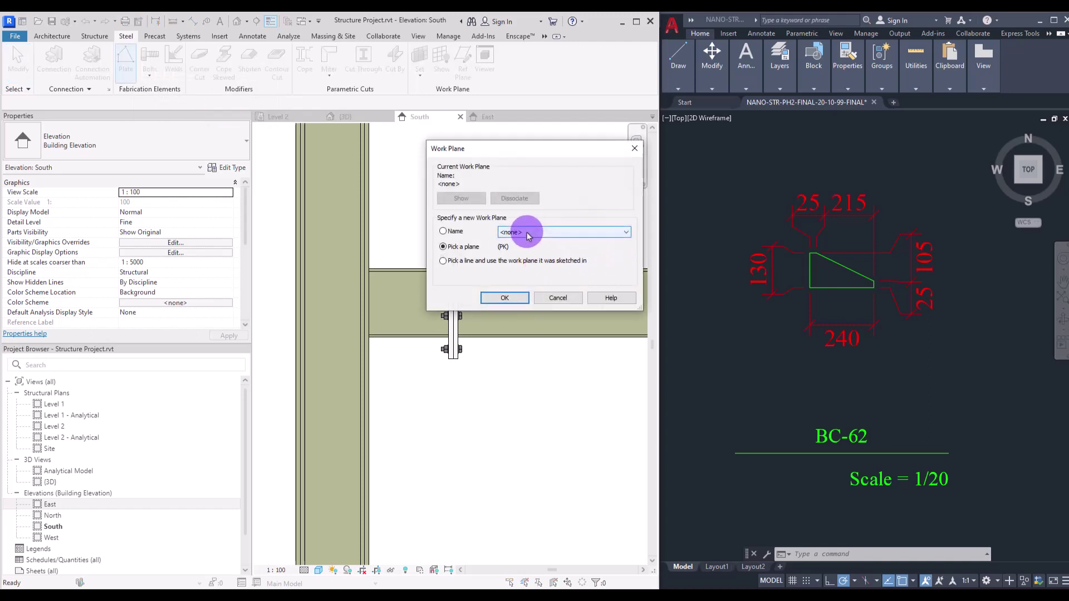
pyautogui.click(548, 263)
pyautogui.press('Return')
# Sketch a plate rectangle about 0.24 m wide and 0.20 m high above the stub beam
pyautogui.click(511, 52)
pyautogui.click(428, 241)
pyautogui.click(392, 211)
pyautogui.press('Escape')
pyautogui.scroll(4, 389, 239)
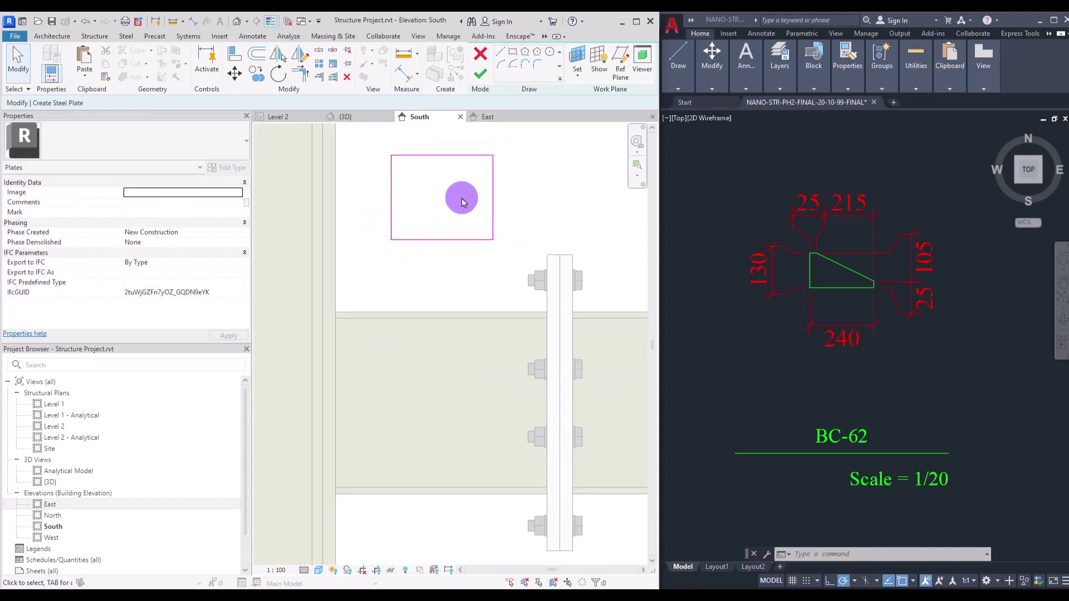
# Set the height of the plate rectangle to 0.13 m
pyautogui.click(453, 239)
pyautogui.click(508, 197)
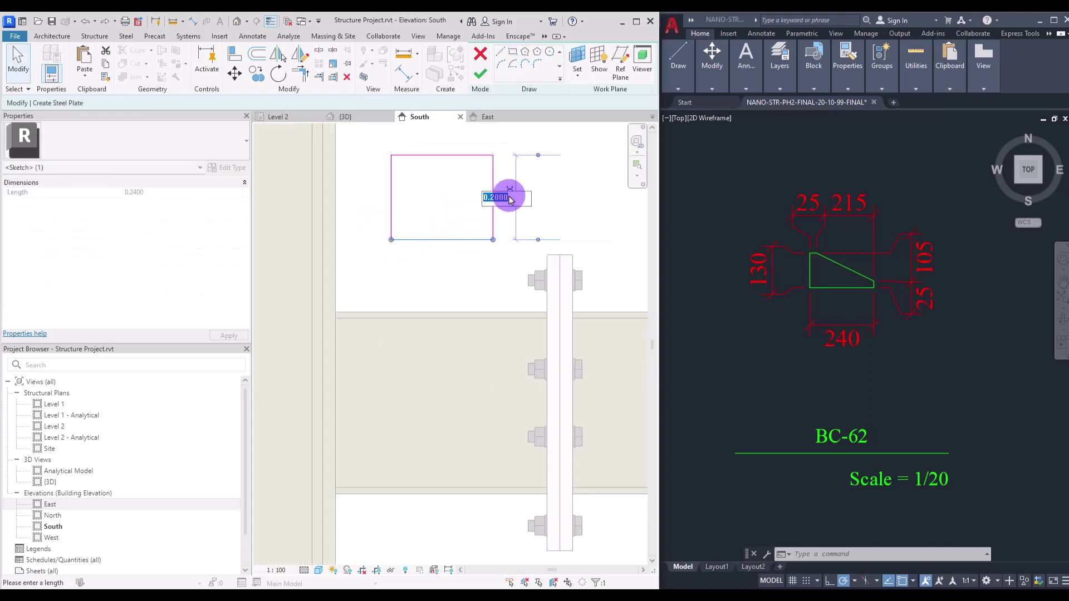
pyautogui.write('0.13')
pyautogui.press('Return')
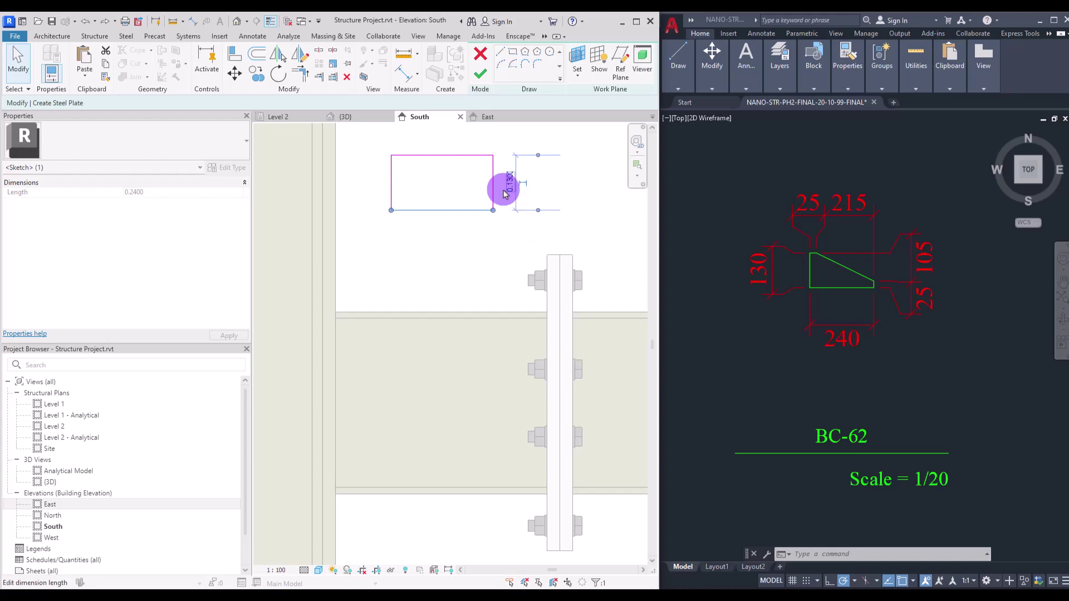
pyautogui.click(525, 171)
pyautogui.click(493, 181)
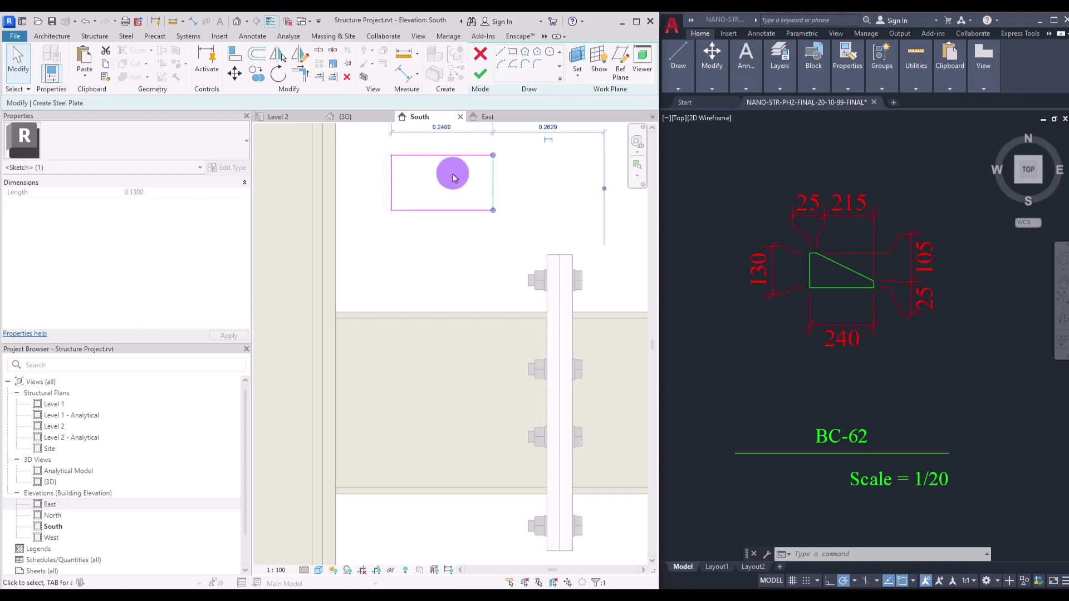
pyautogui.moveTo(544, 199); pyautogui.dragTo(538, 245, button='middle')
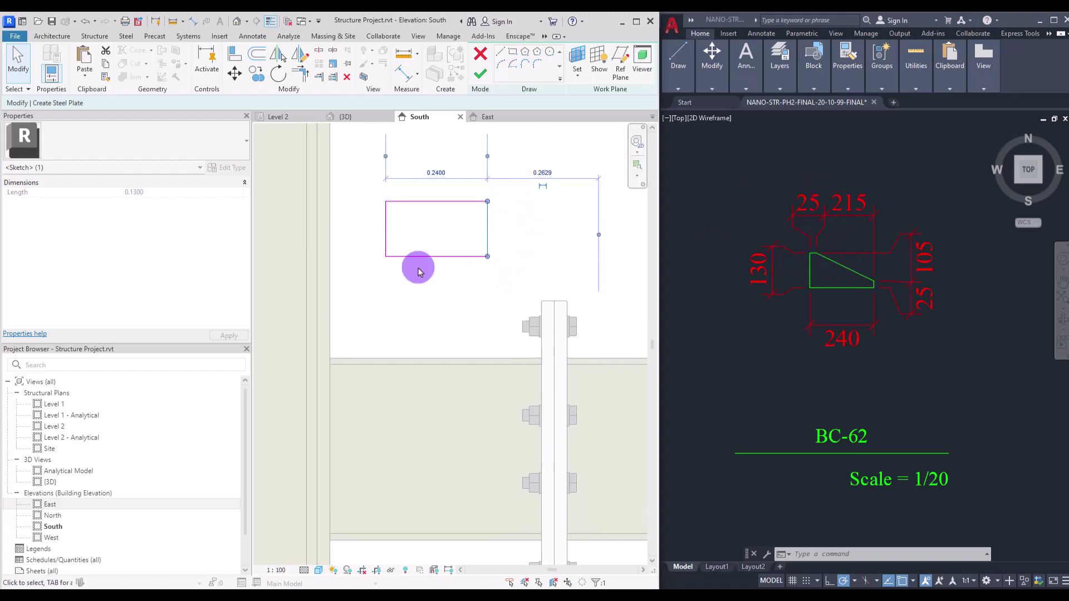
# Sketch a vertical helper line near the rectangle's left edge and a horizontal one across its lower right side
pyautogui.click(501, 52)
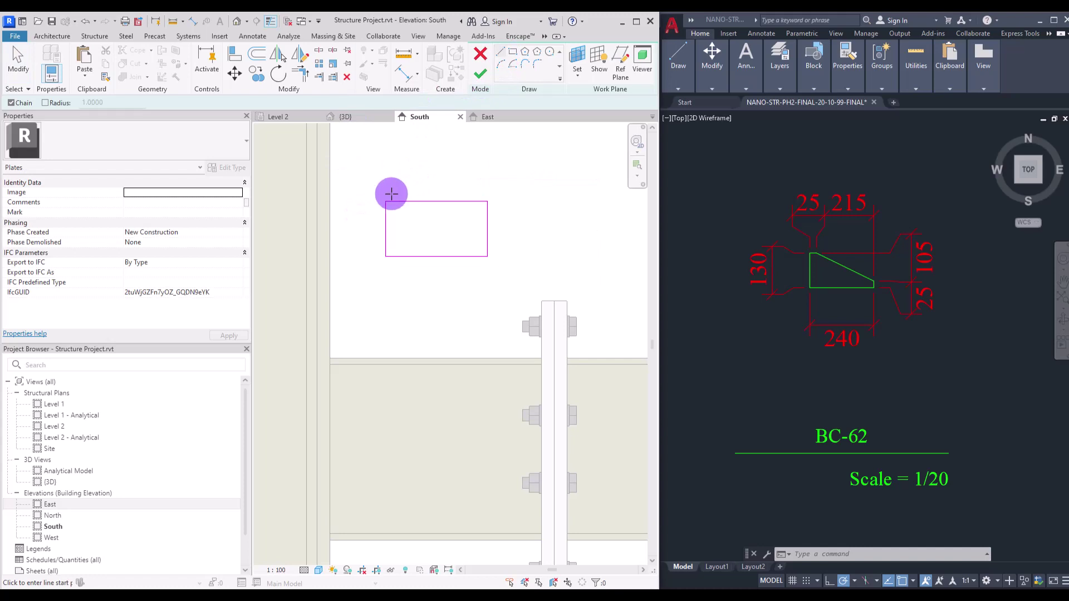
pyautogui.click(394, 221)
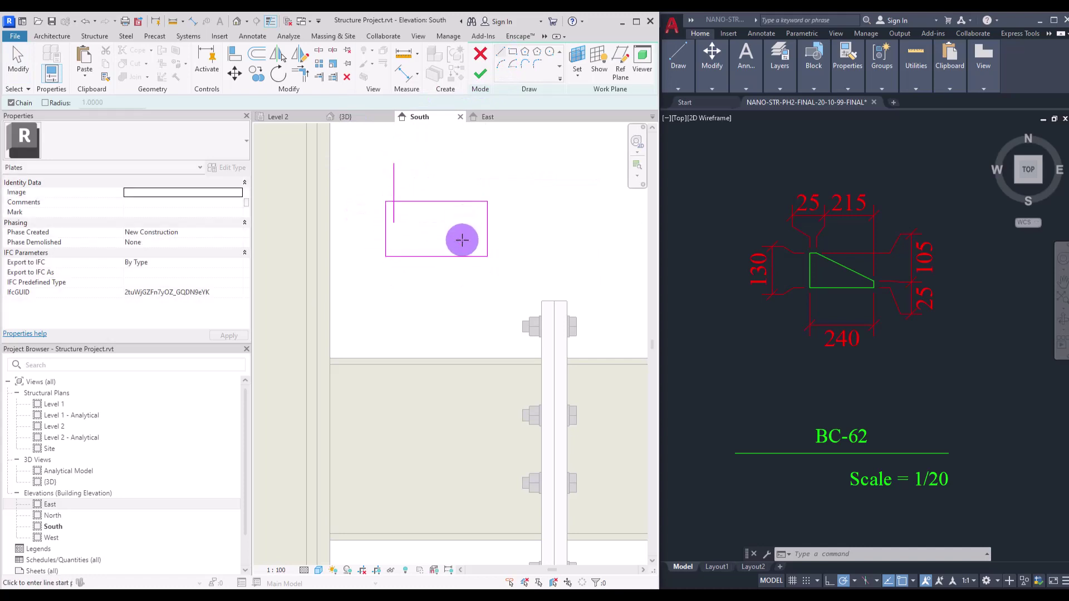
pyautogui.click(530, 245)
pyautogui.press('Escape')
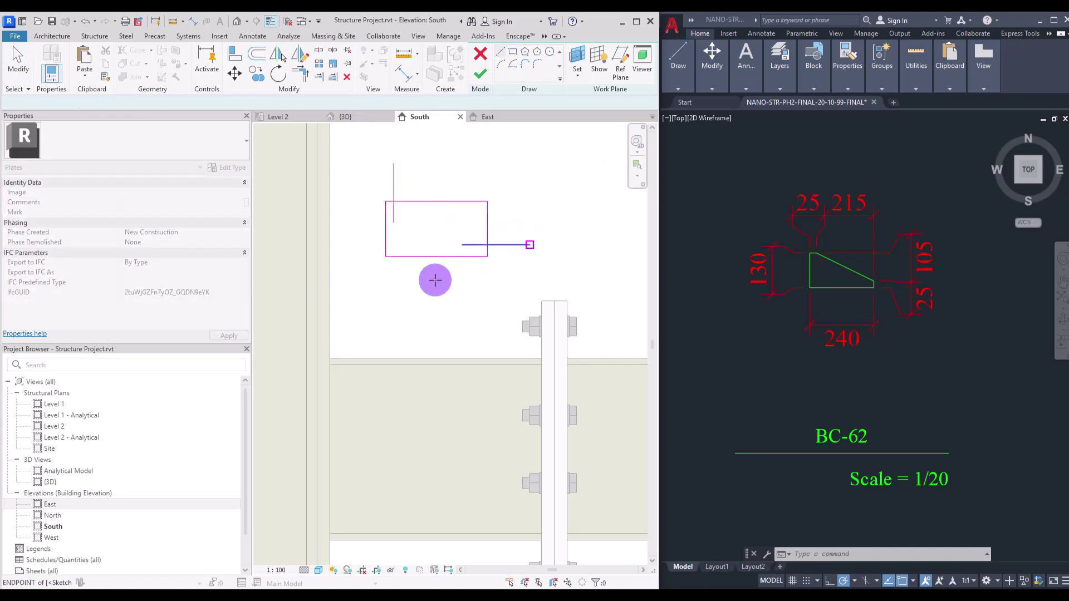
pyautogui.press('Escape')
# Set the vertical helper line's distance from the rectangle's left edge to 0.025 m
pyautogui.scroll(3, 375, 191)
pyautogui.moveTo(375, 190); pyautogui.dragTo(342, 319, button='middle')
pyautogui.click(383, 316)
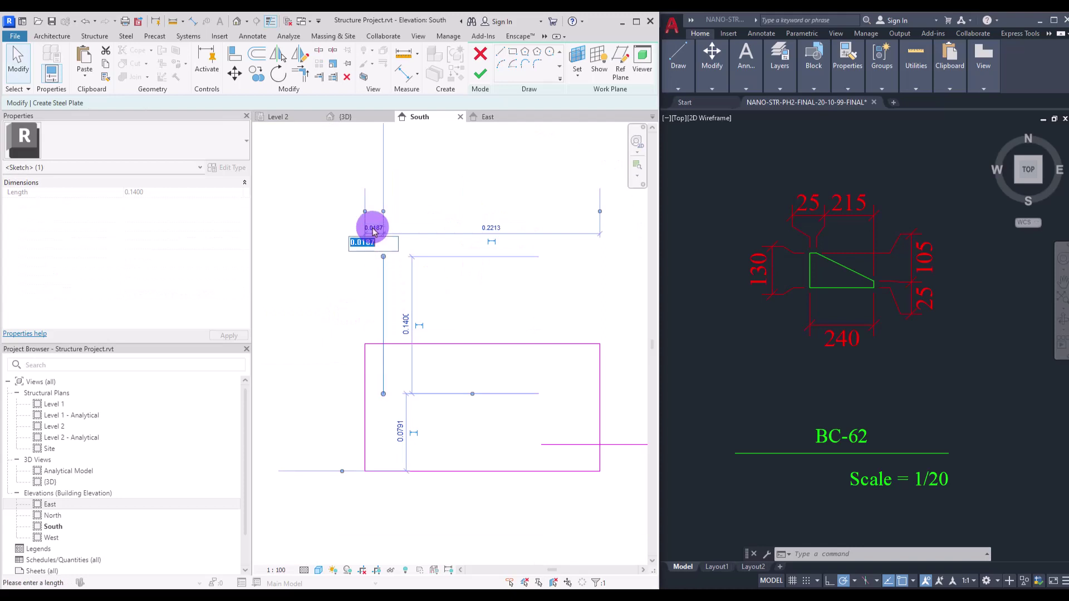
pyautogui.moveTo(358, 243); pyautogui.dragTo(399, 242)
pyautogui.write('025')
pyautogui.press('Return')
pyautogui.click(535, 306)
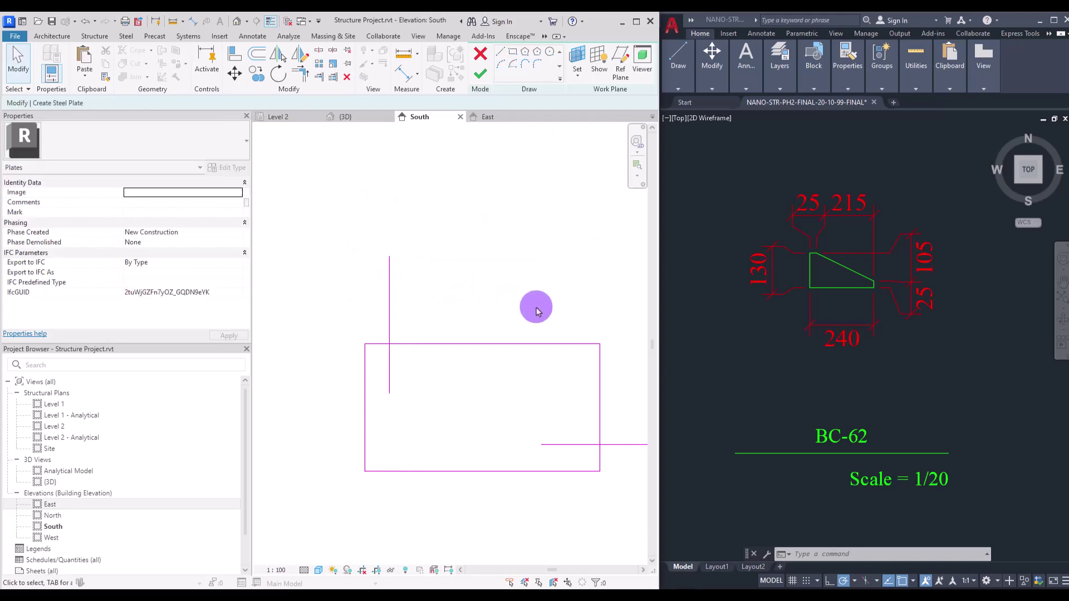
# Set the horizontal helper line's distance from the rectangle's bottom edge to 0.025 m
pyautogui.click(589, 446)
pyautogui.click(514, 462)
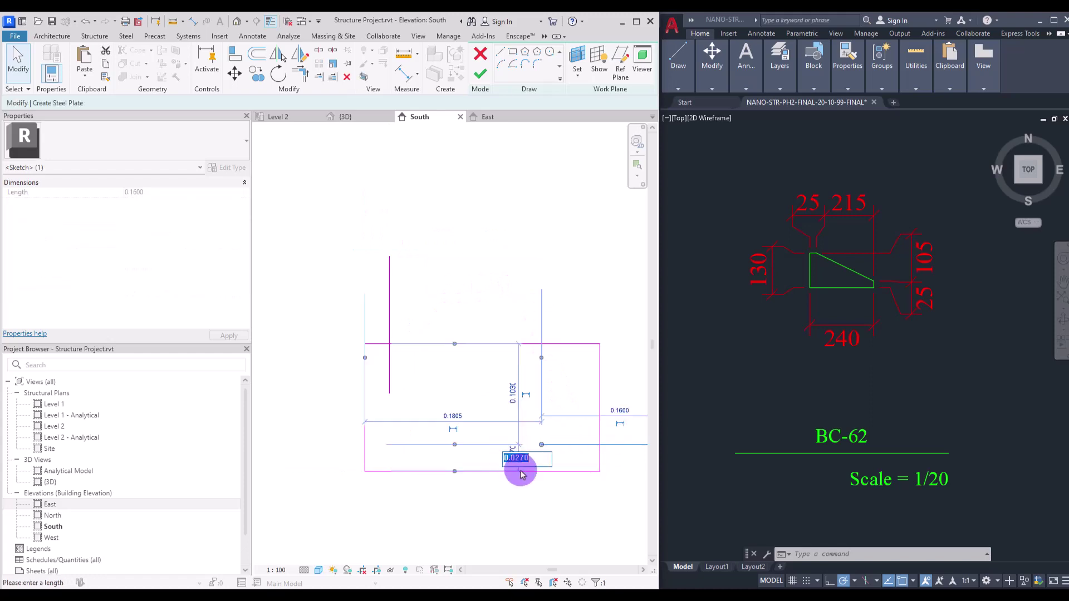
pyautogui.moveTo(521, 460); pyautogui.dragTo(570, 461)
pyautogui.write('5')
pyautogui.press('Return')
pyautogui.click(473, 265)
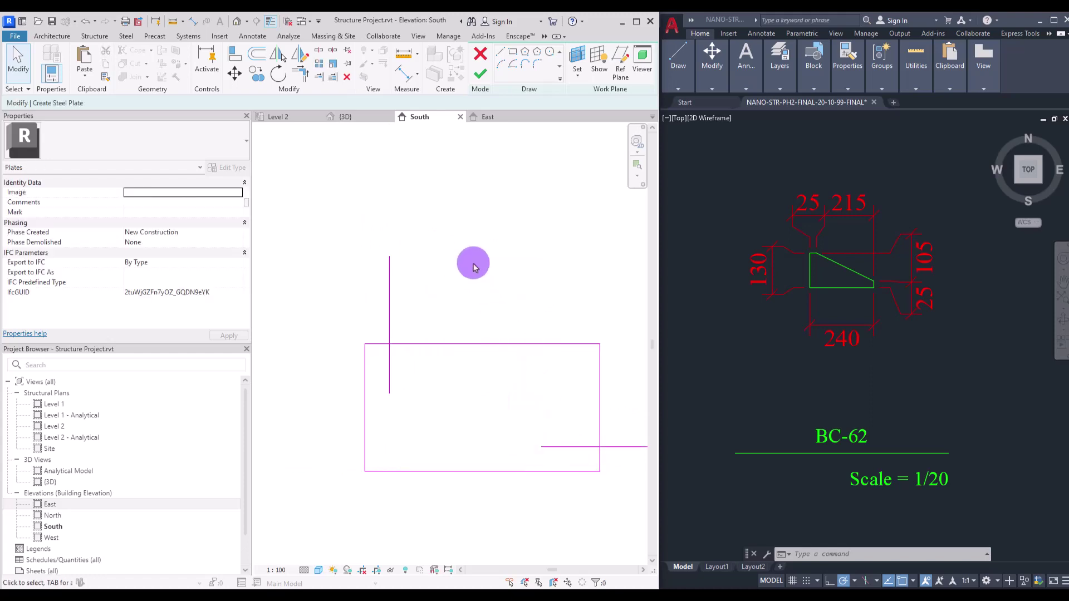
# Draw the sloping plate edge between the points where the helper lines cross the rectangle's right and top edges
pyautogui.click(500, 56)
pyautogui.click(600, 446)
pyautogui.click(388, 343)
pyautogui.press('Escape')
# Trim the rectangle's top and right edges to the sloping edge and delete both helper lines
pyautogui.click(298, 72)
pyautogui.click(371, 343)
pyautogui.click(408, 354)
pyautogui.click(599, 462)
pyautogui.click(568, 432)
pyautogui.press('Escape')
pyautogui.moveTo(451, 287); pyautogui.dragTo(358, 318)
pyautogui.press('Delete')
pyautogui.moveTo(647, 425); pyautogui.dragTo(622, 464)
pyautogui.press('Delete')
# Move the stiffener outline's lower-left corner to where the end plate's right face meets the beam's top flange and finish the plate
pyautogui.moveTo(284, 187); pyautogui.dragTo(492, 315)
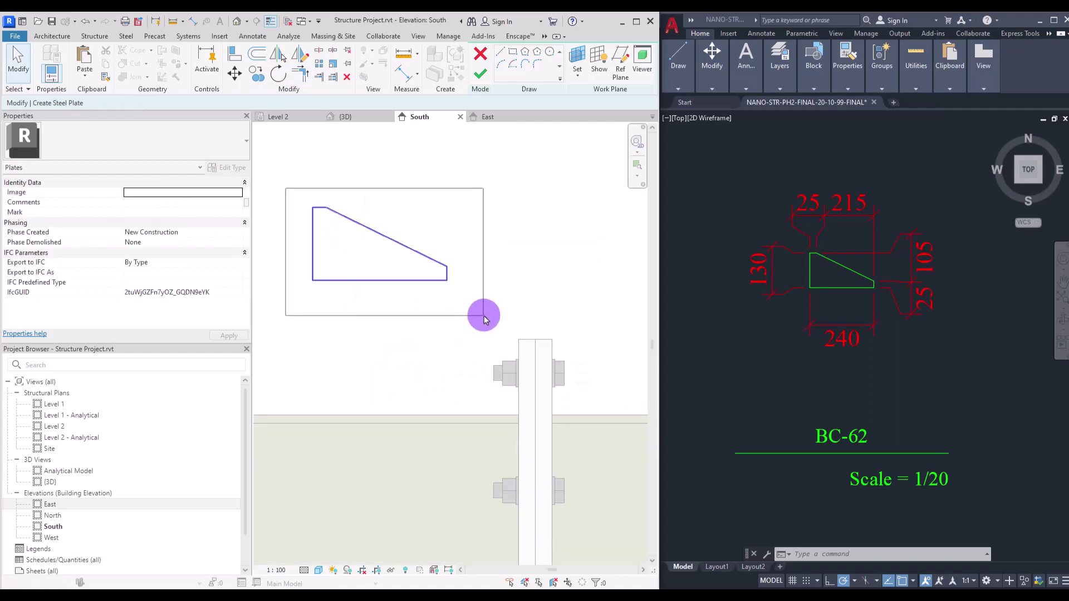
pyautogui.click(235, 73)
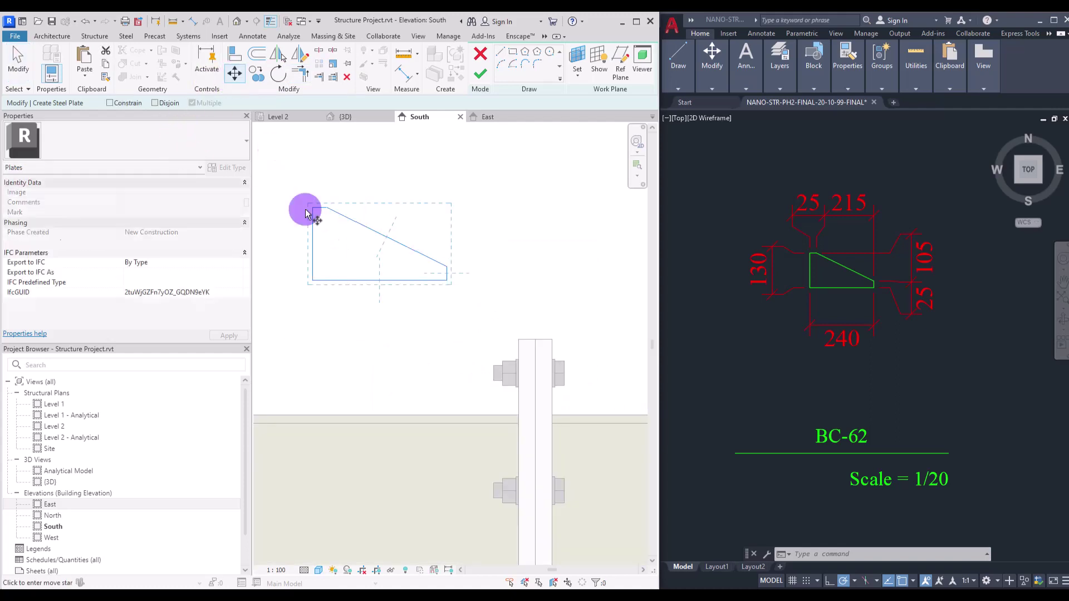
pyautogui.click(312, 280)
pyautogui.click(552, 415)
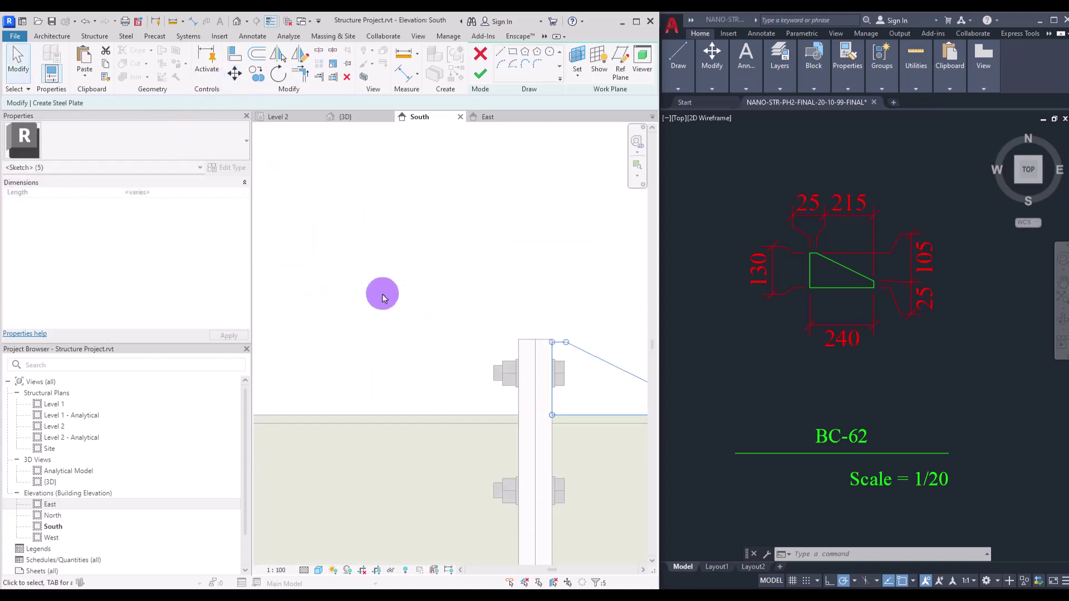
pyautogui.click(382, 295)
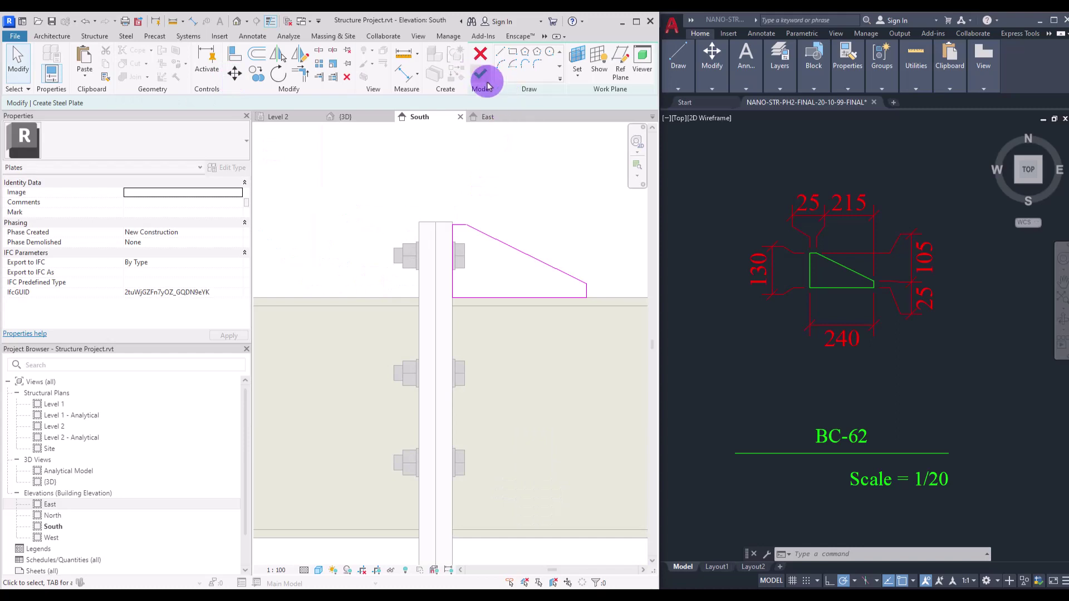
pyautogui.click(486, 83)
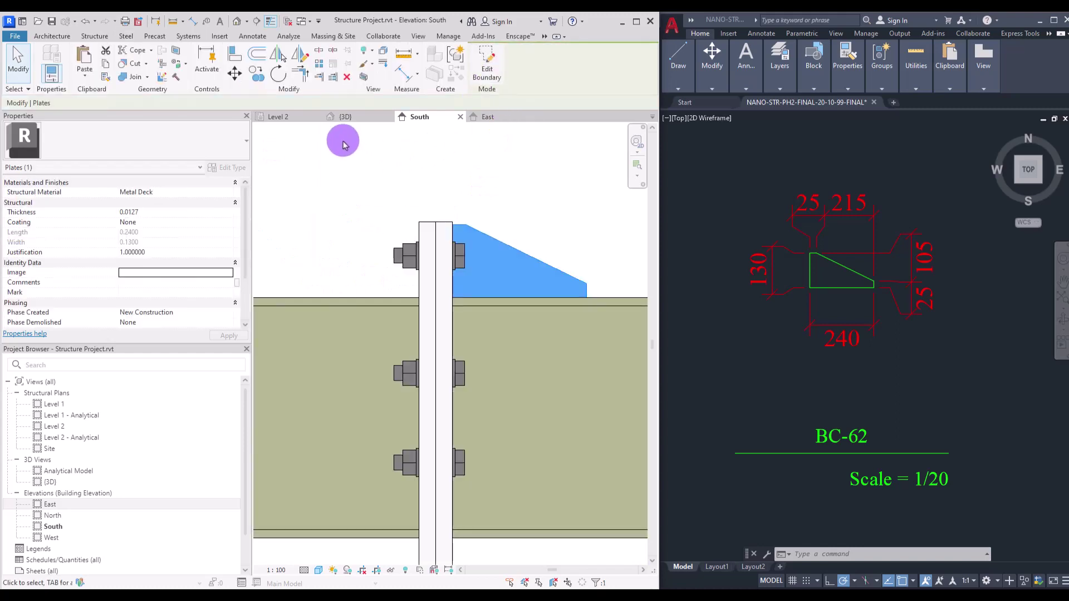
# Set the stiffener plate's thickness to 0.01 m and centre it on the beam's centreline in the Level 2 plan
pyautogui.click(301, 119)
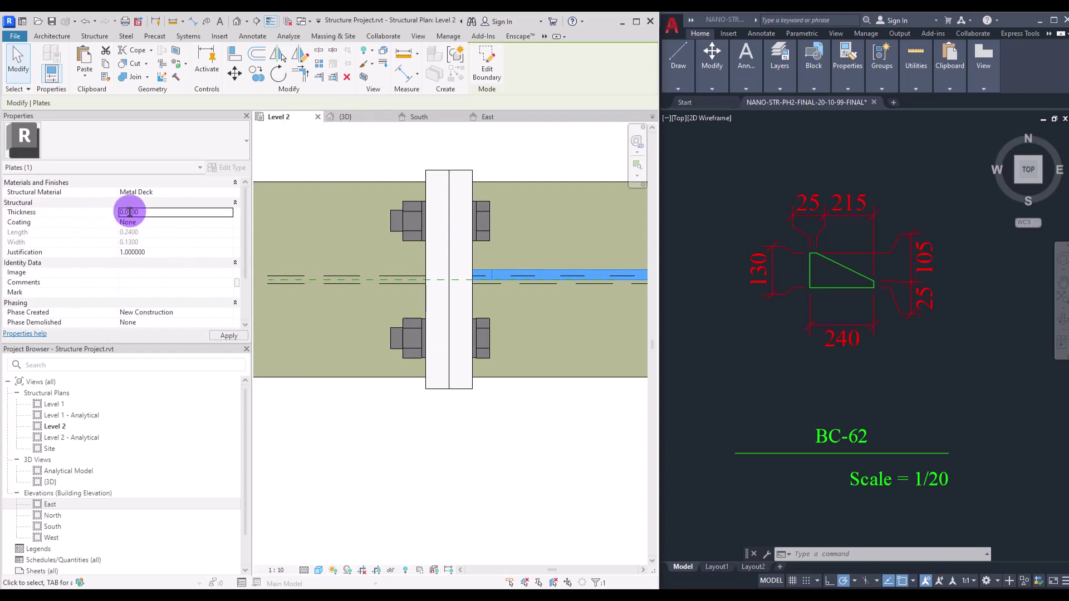
pyautogui.scroll(3, 496, 279)
pyautogui.click(234, 74)
pyautogui.click(437, 265)
pyautogui.click(437, 275)
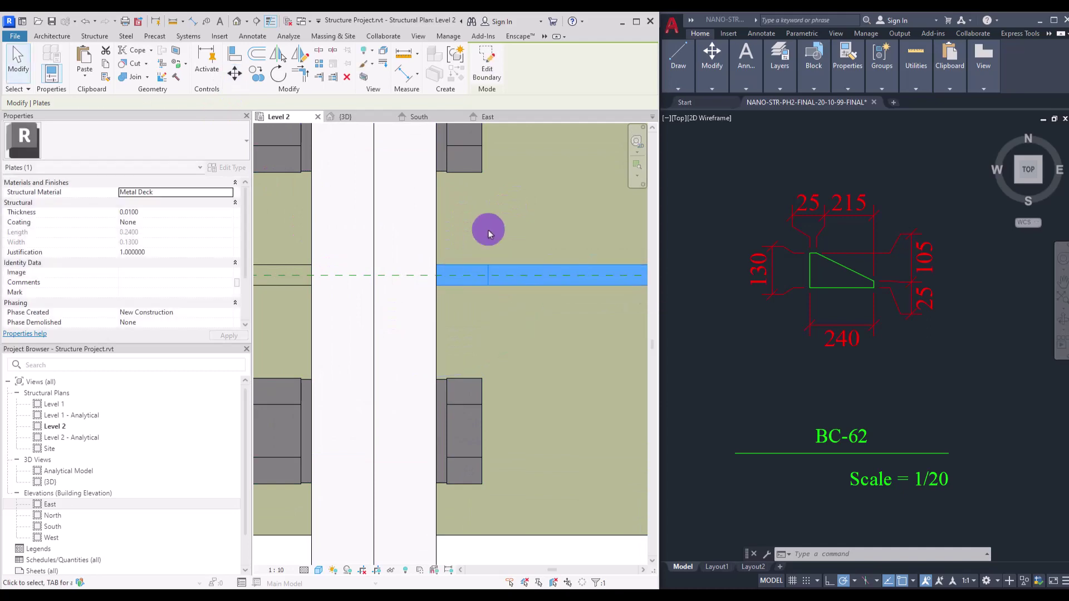
pyautogui.click(491, 226)
# Following the AutoCAD connection detail, mirror a copy of the stiffener plate about the joint line between the two end plates
pyautogui.scroll(-3, 566, 279)
pyautogui.scroll(-5, 790, 427)
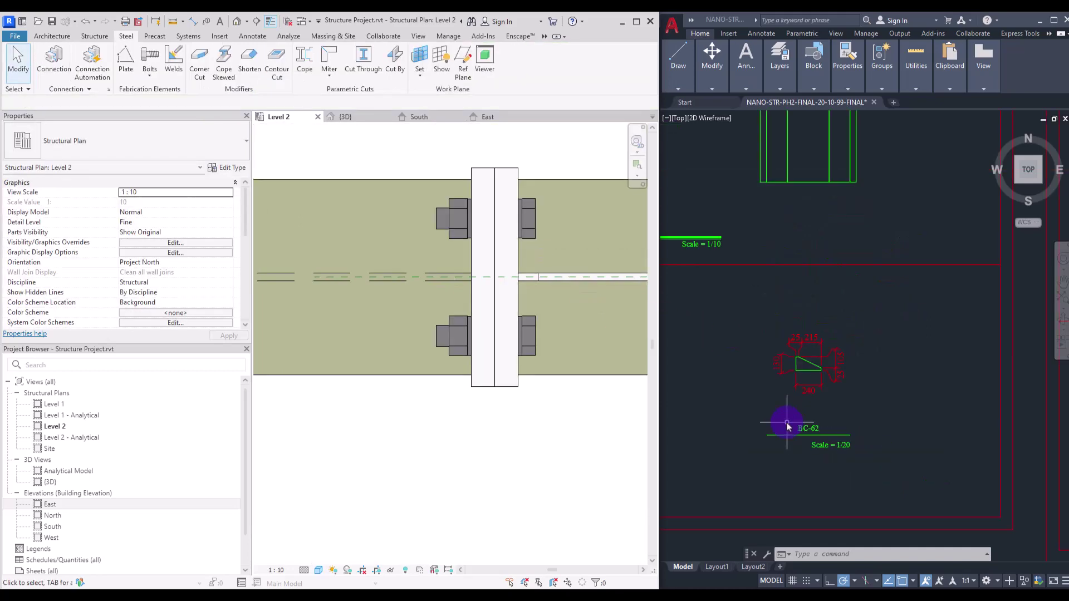
pyautogui.click(849, 362)
pyautogui.moveTo(805, 309); pyautogui.dragTo(820, 321, button='middle')
pyautogui.scroll(10, 772, 279)
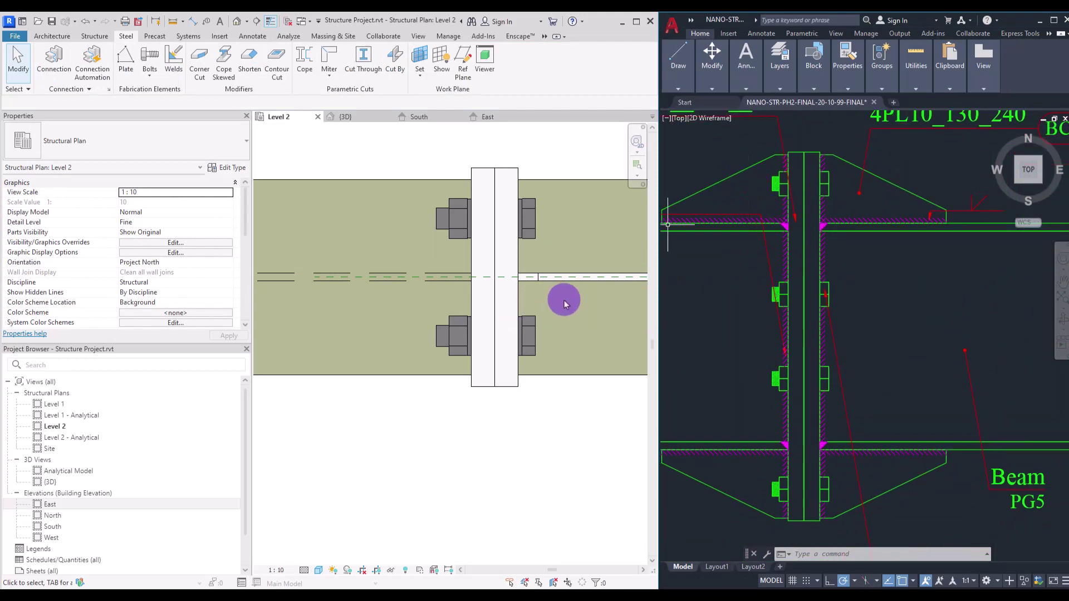
pyautogui.click(554, 281)
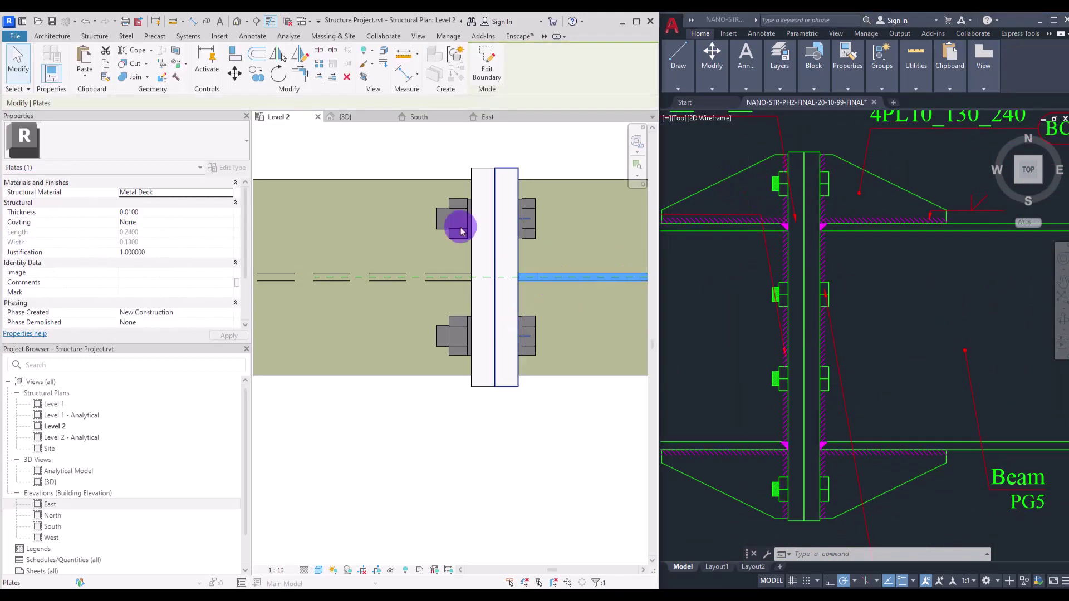
pyautogui.click(299, 54)
pyautogui.click(495, 213)
pyautogui.click(491, 332)
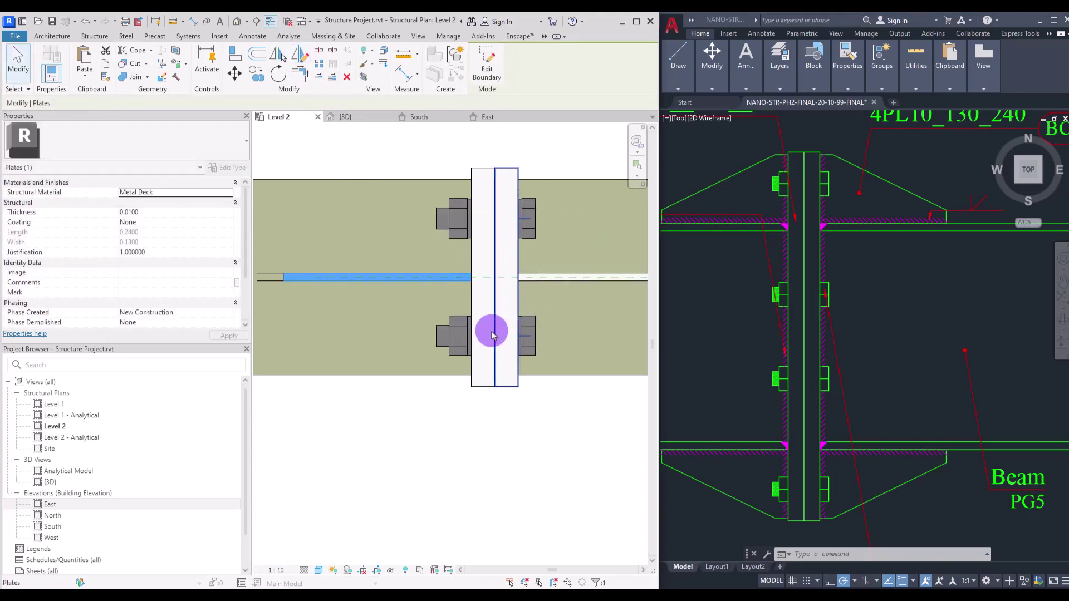
pyautogui.press('Escape')
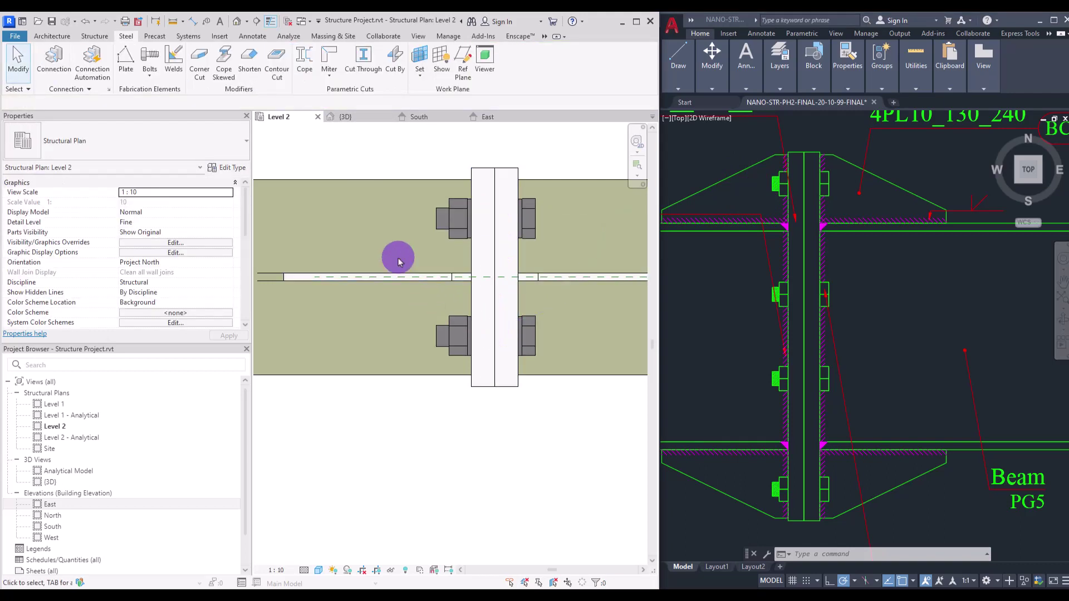
# In the South elevation, mirror copies of both upper stiffener plates about the beam's horizontal mid-depth line, and open the 3D view
pyautogui.click(420, 117)
pyautogui.click(487, 235)
pyautogui.keyDown('ctrl'); pyautogui.click(376, 246); pyautogui.keyUp('ctrl')
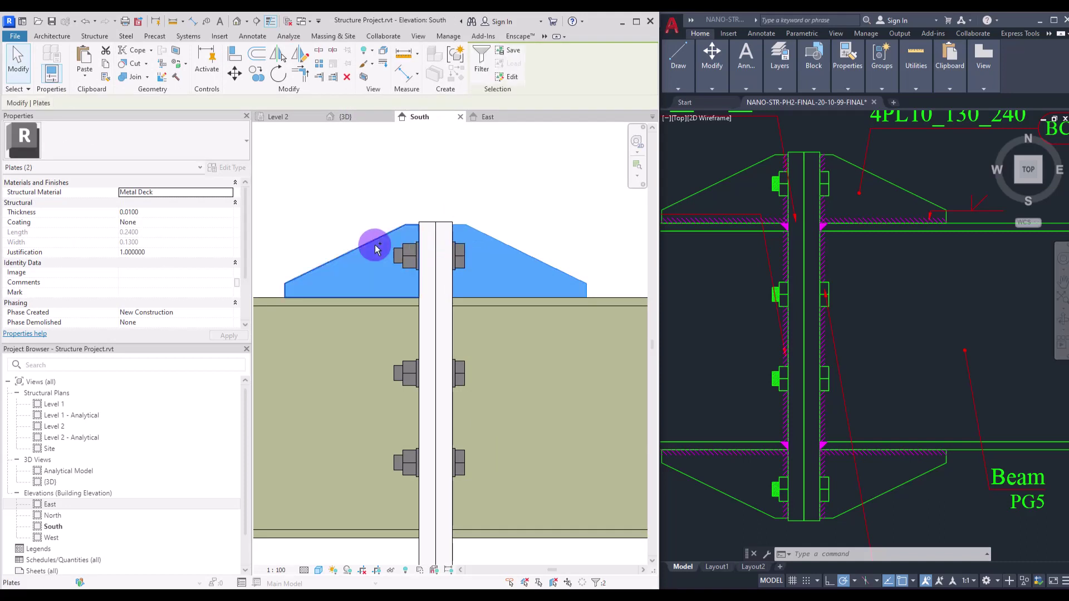
pyautogui.moveTo(432, 342); pyautogui.dragTo(445, 265, button='middle')
pyautogui.scroll(-3, 445, 269)
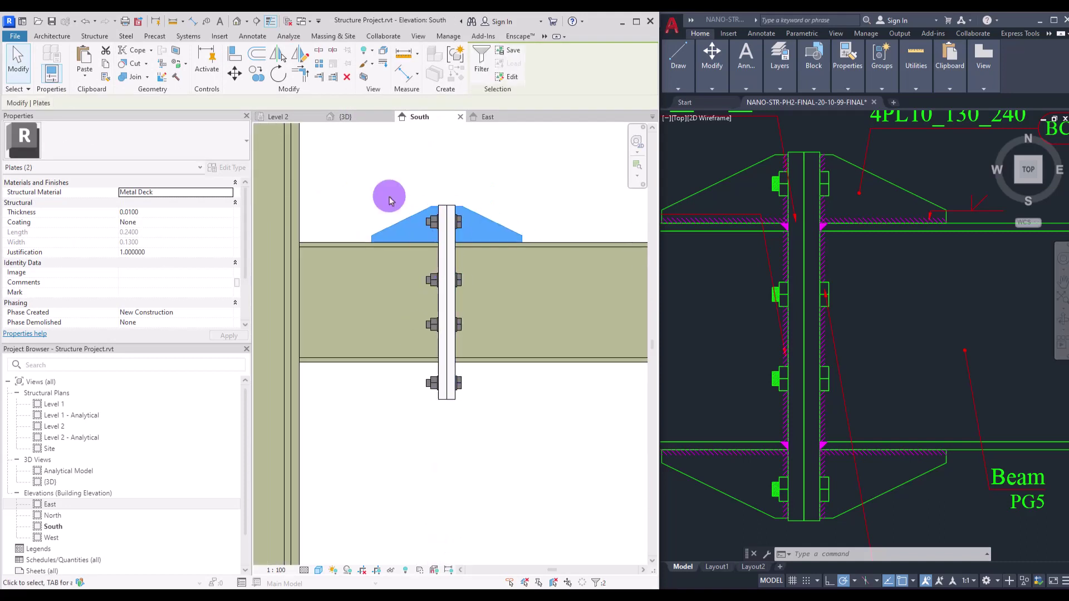
pyautogui.click(299, 54)
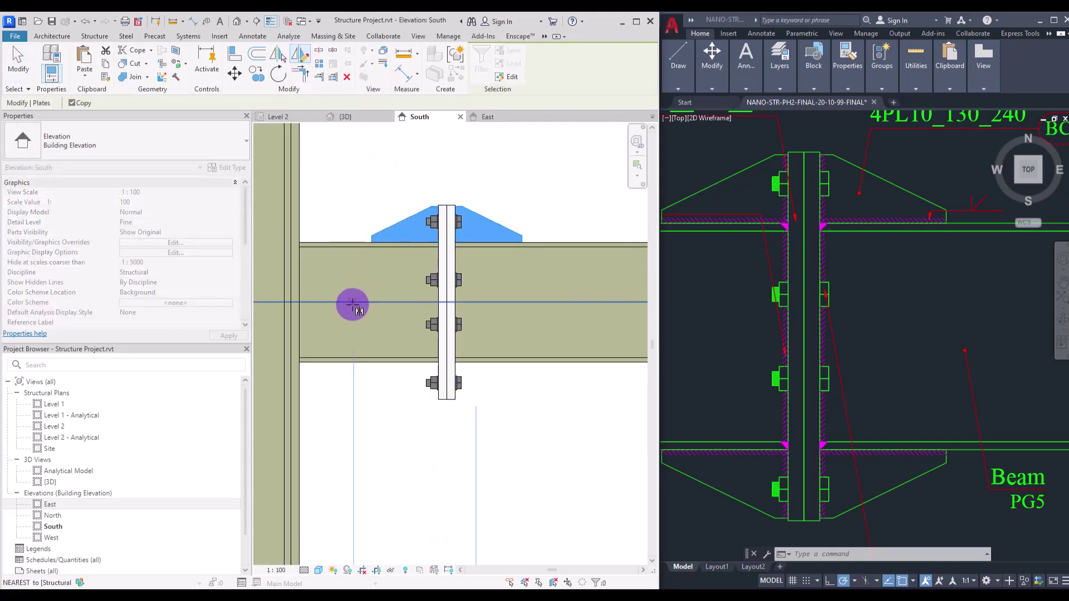
pyautogui.click(352, 304)
pyautogui.click(394, 303)
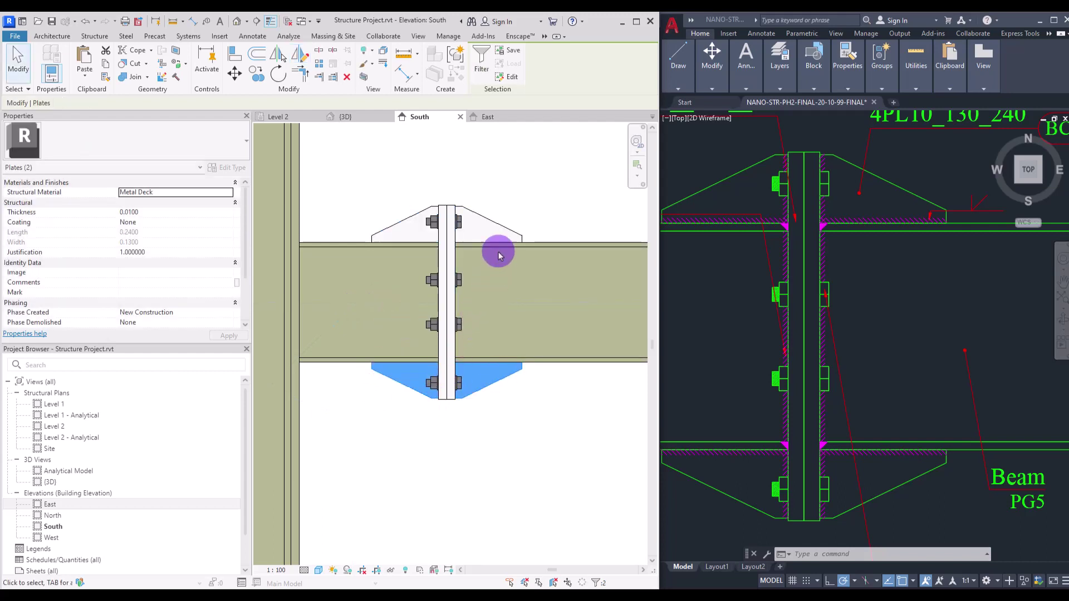
pyautogui.click(352, 118)
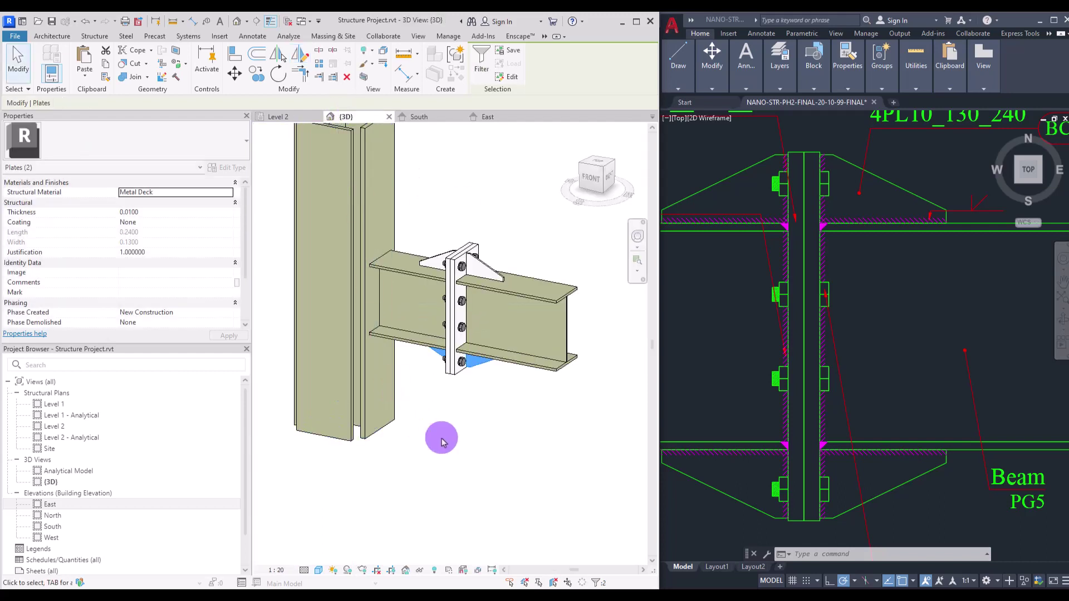